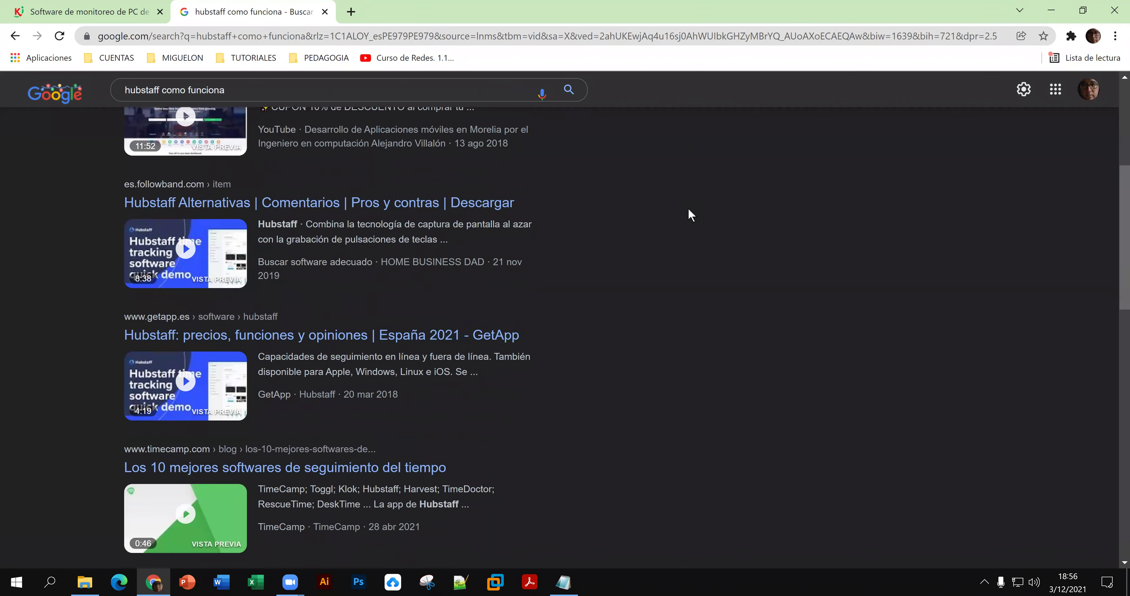
Open the GetApp result about Hubstaff prices, features and opinions, and accept all cookies.
scroll(685, 214, down, 1)
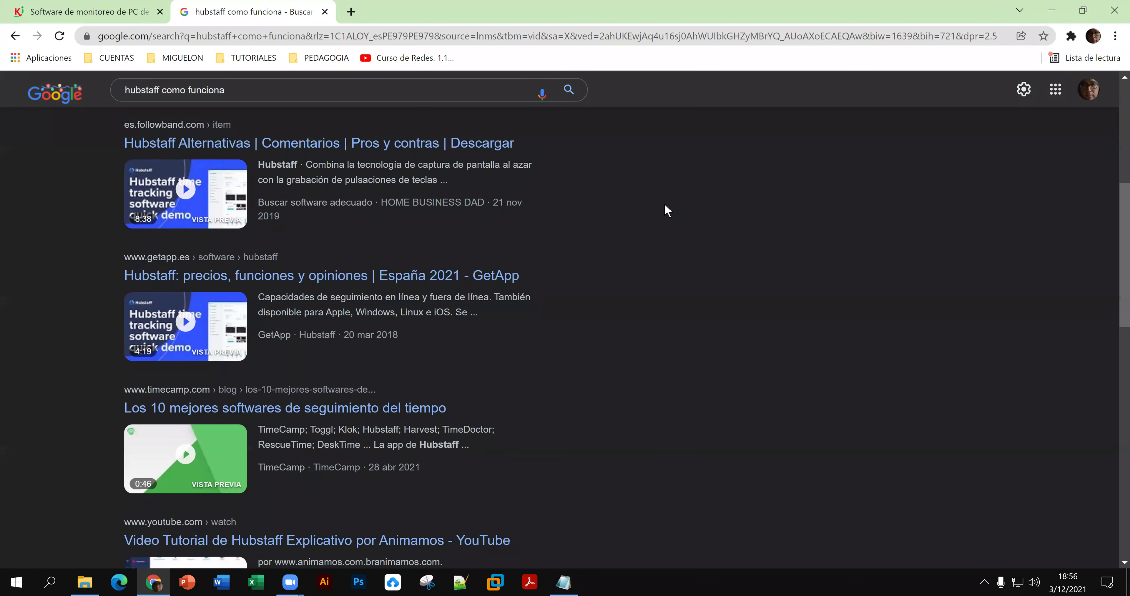
scroll(665, 206, down, 1)
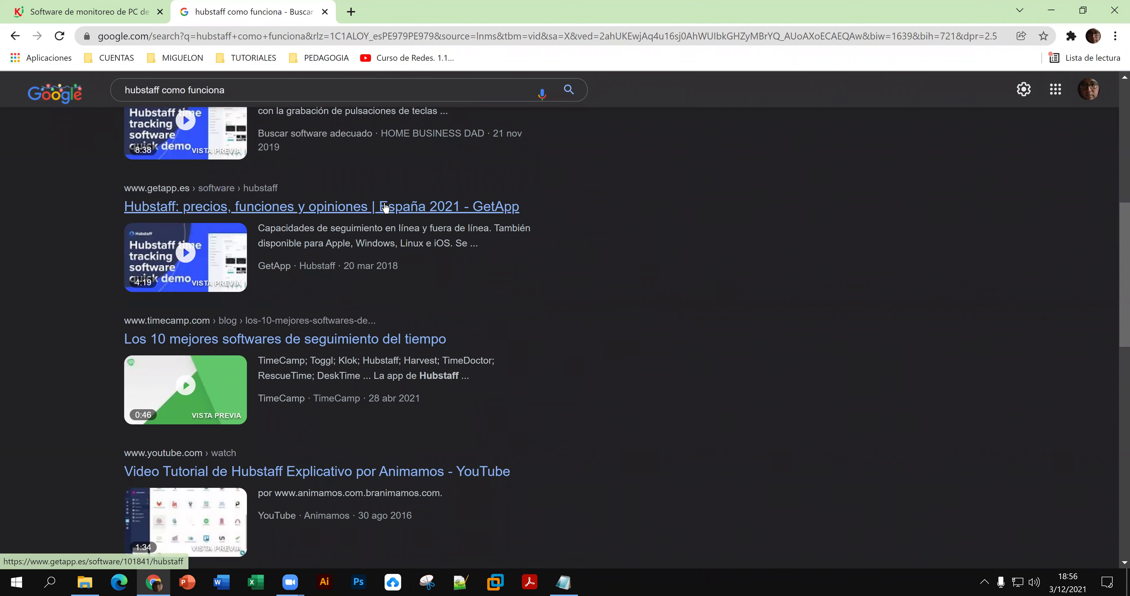
click(352, 208)
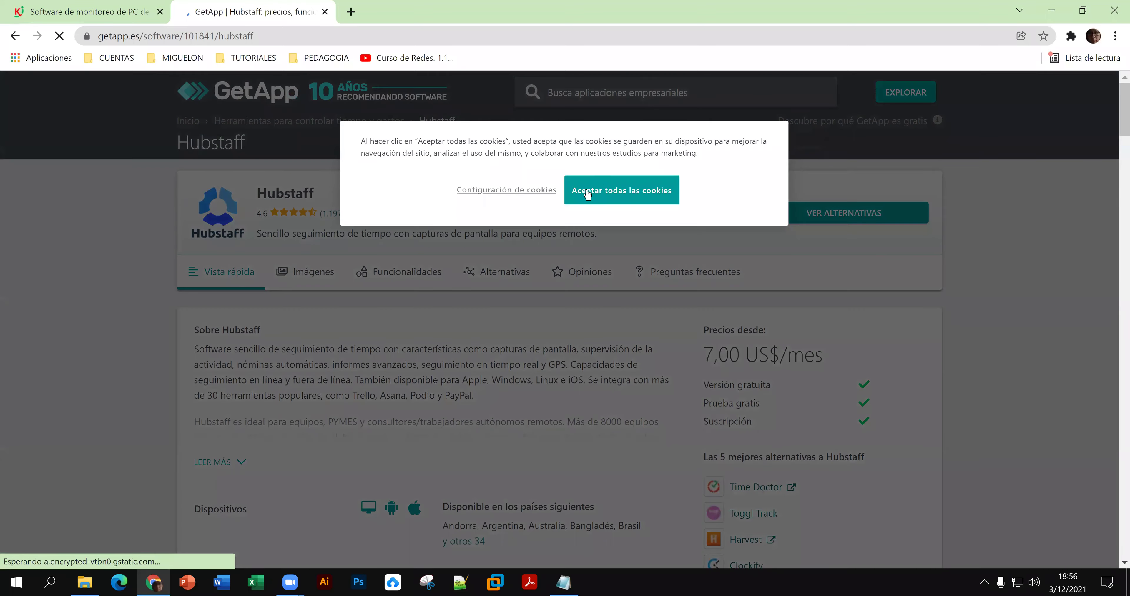
click(592, 192)
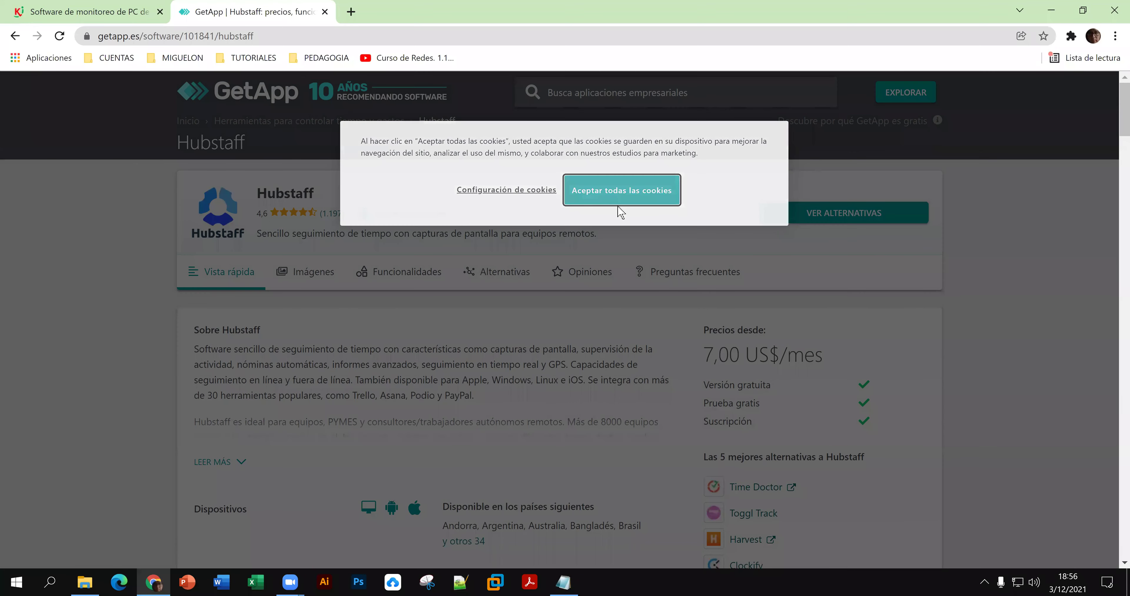
Review the Hubstaff overview and images on GetApp, and return to the search results.
scroll(680, 260, down, 10)
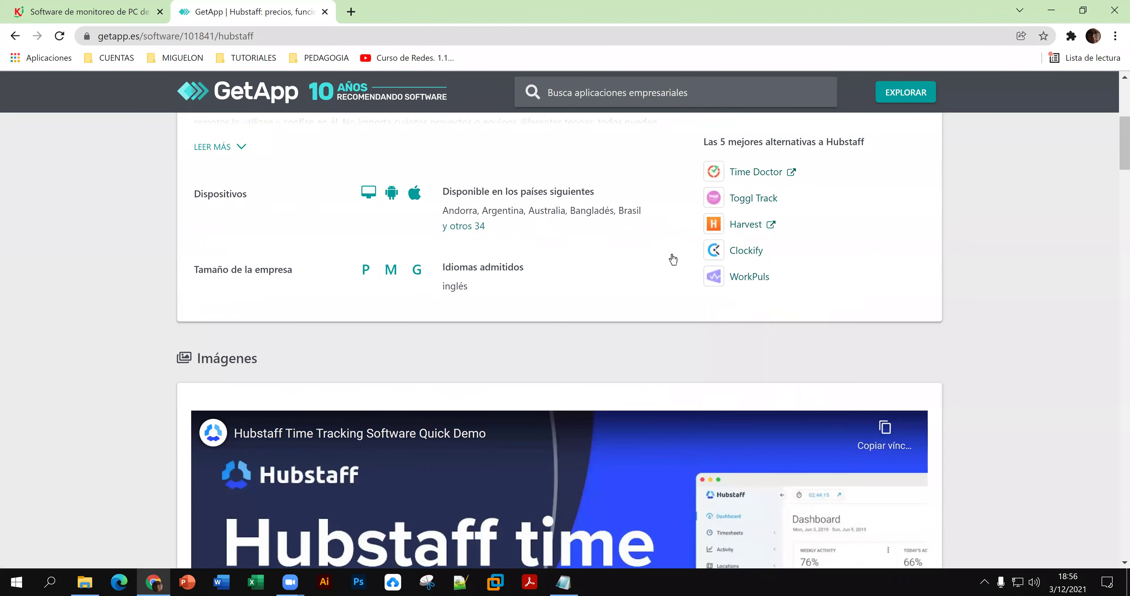
scroll(670, 259, down, 2)
scroll(663, 259, down, 5)
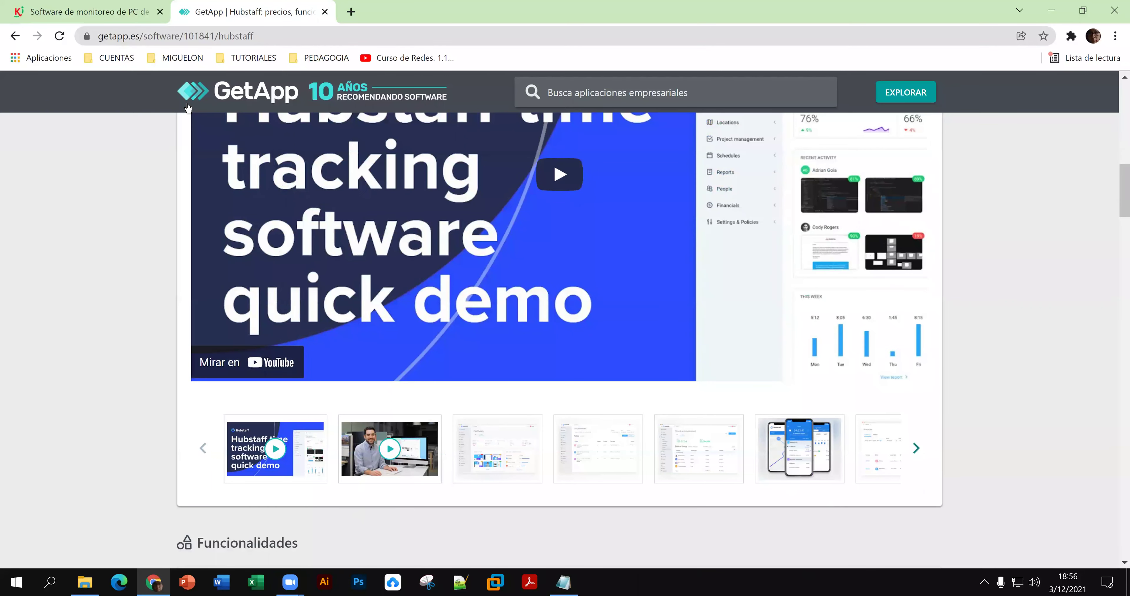
click(15, 36)
Open the followband.com page on Hubstaff, review its description, functions and demo video, and return to the search results.
scroll(341, 216, up, 3)
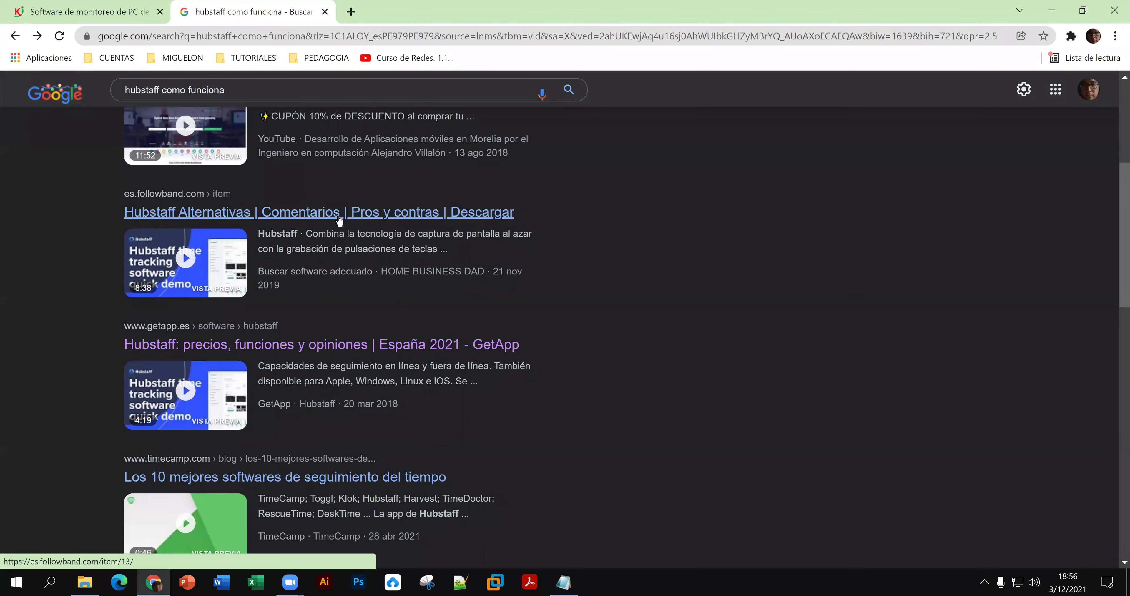
click(336, 215)
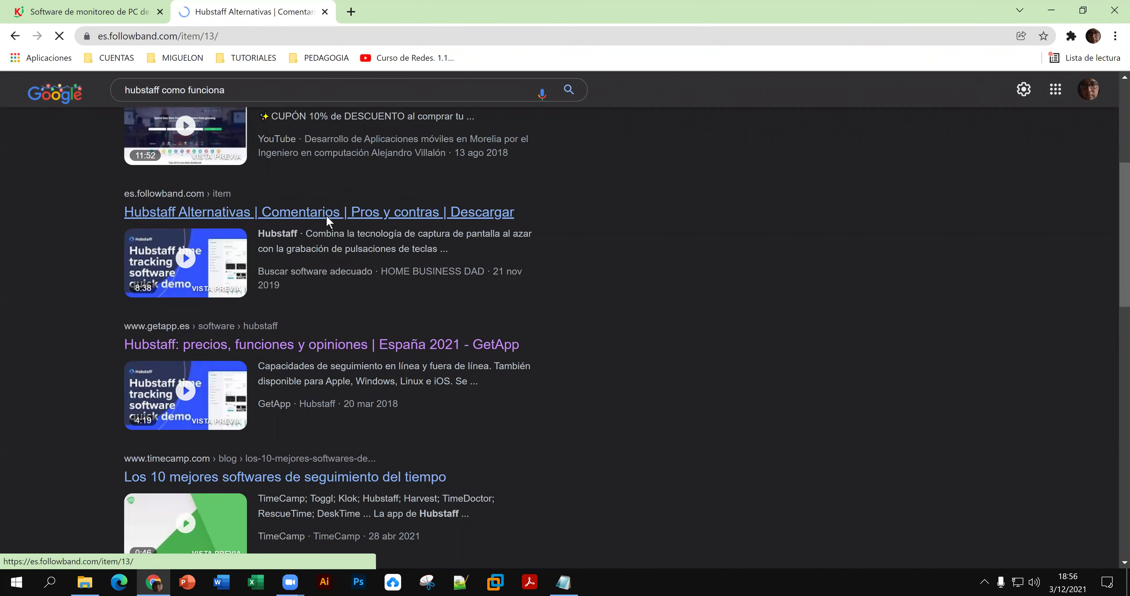
scroll(639, 334, down, 8)
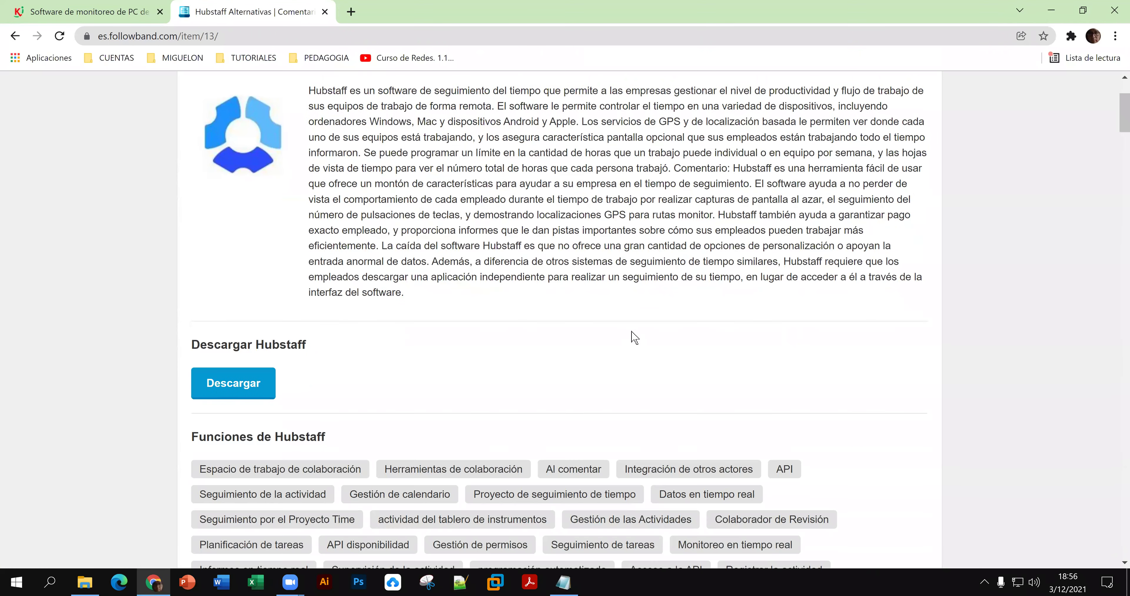
scroll(620, 335, down, 15)
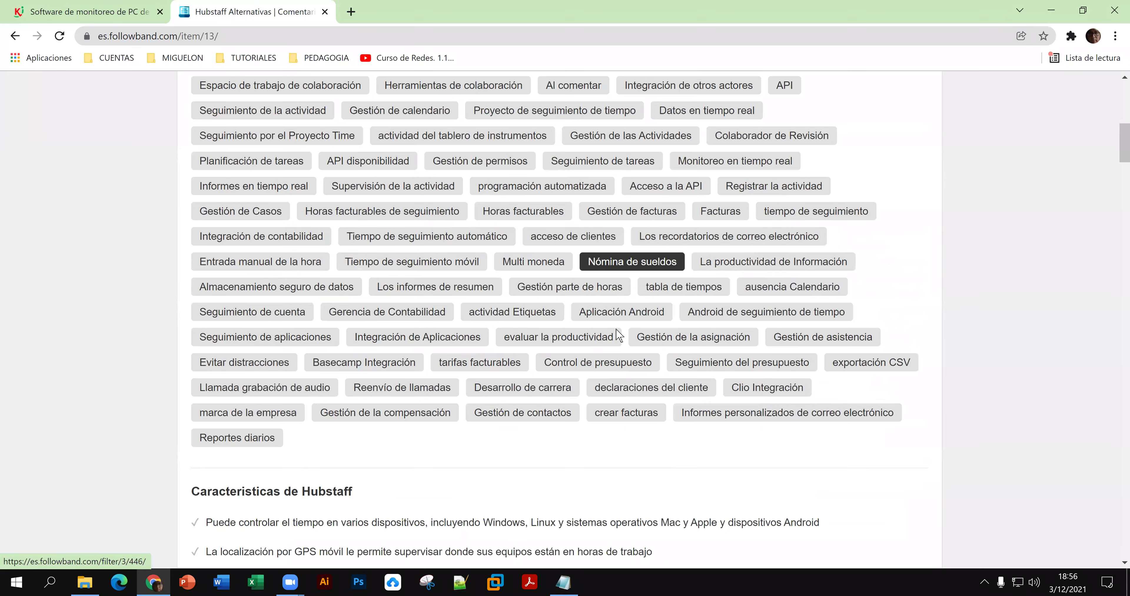
scroll(605, 331, down, 3)
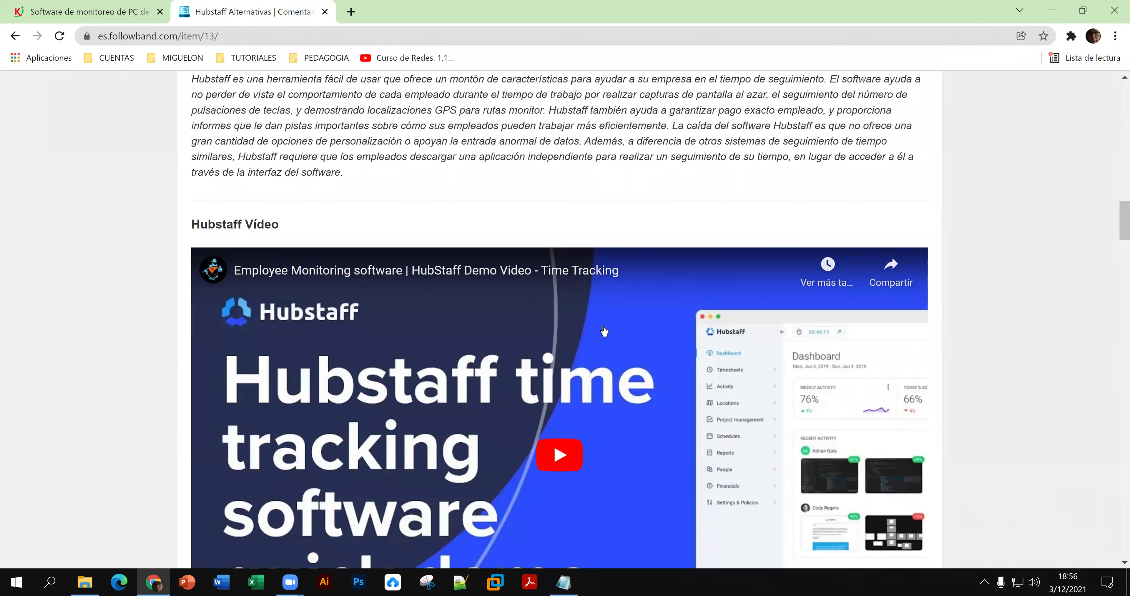
scroll(604, 332, down, 3)
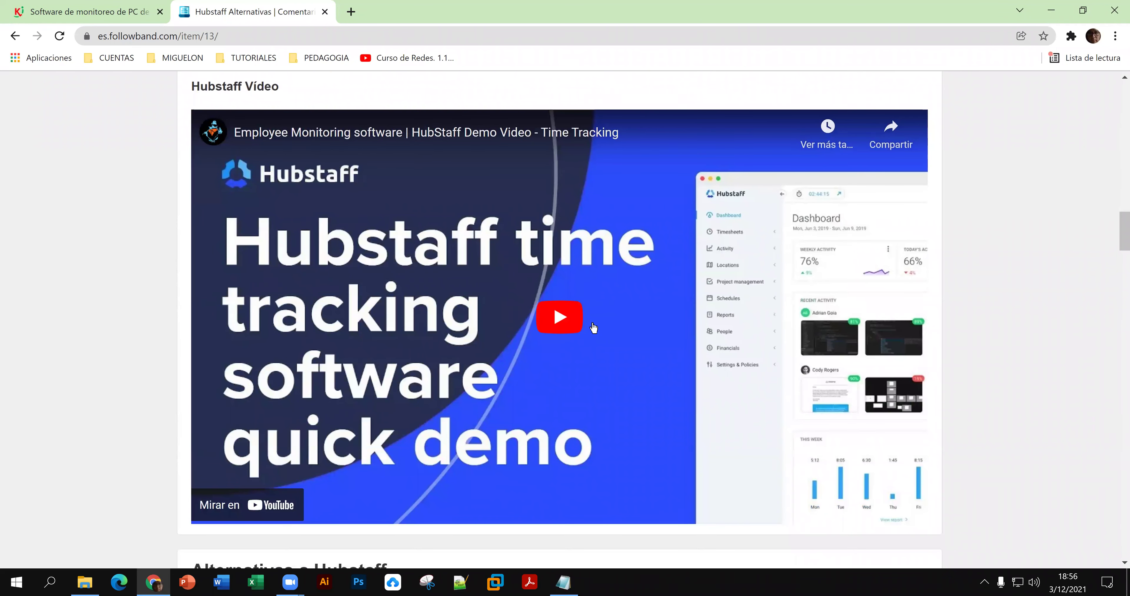
scroll(590, 327, down, 2)
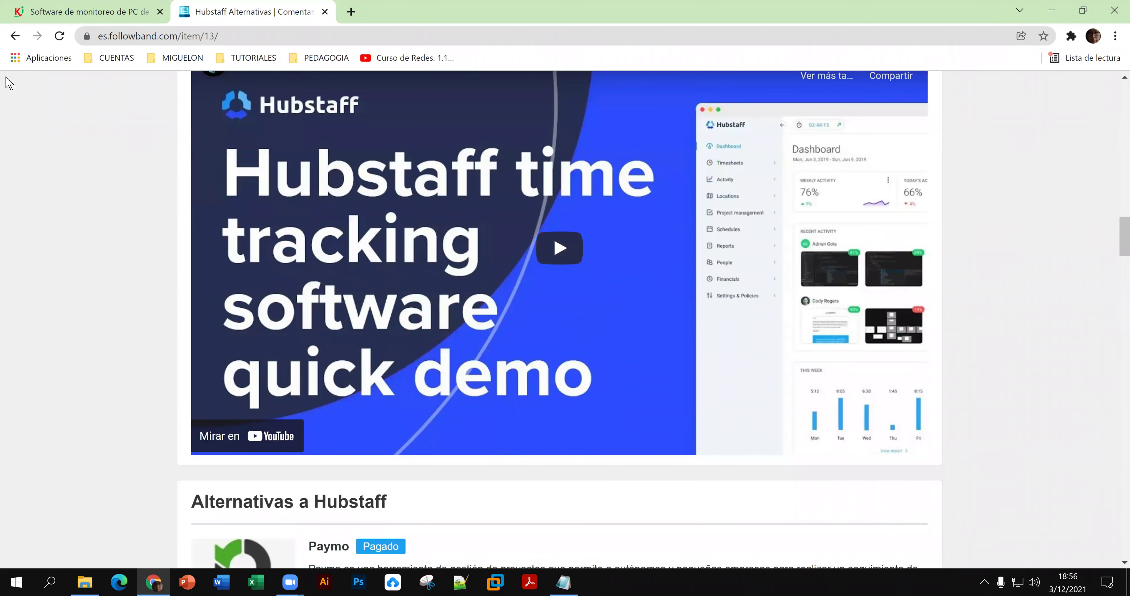
click(15, 36)
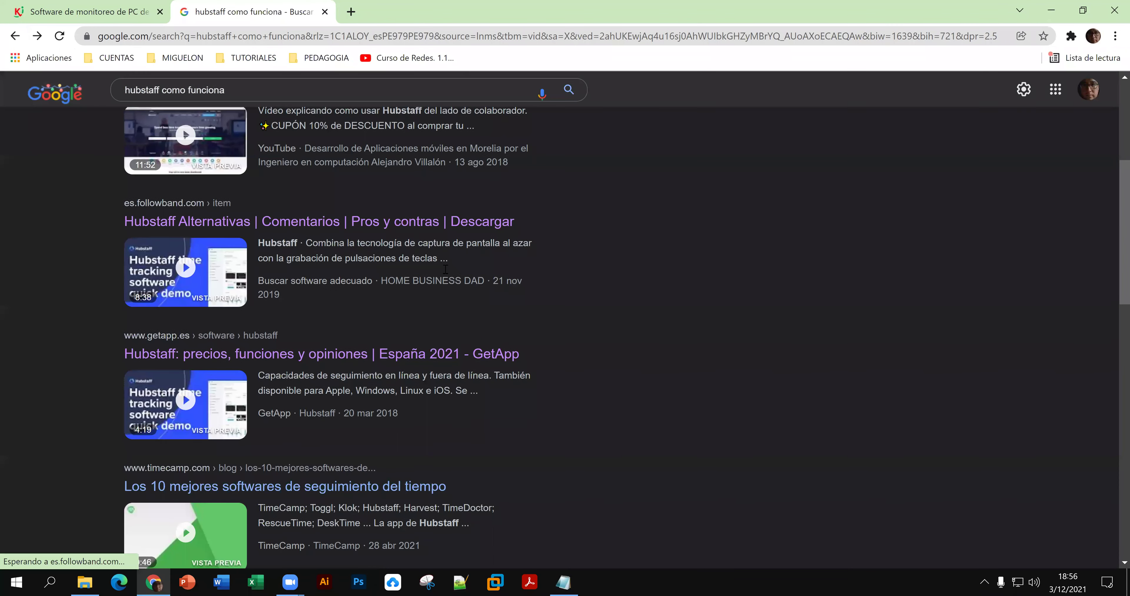
Open the New York Times article "Así me monitorea mi jefa cuando trabajo desde casa", skim it and return to the search results.
scroll(436, 270, up, 3)
click(384, 225)
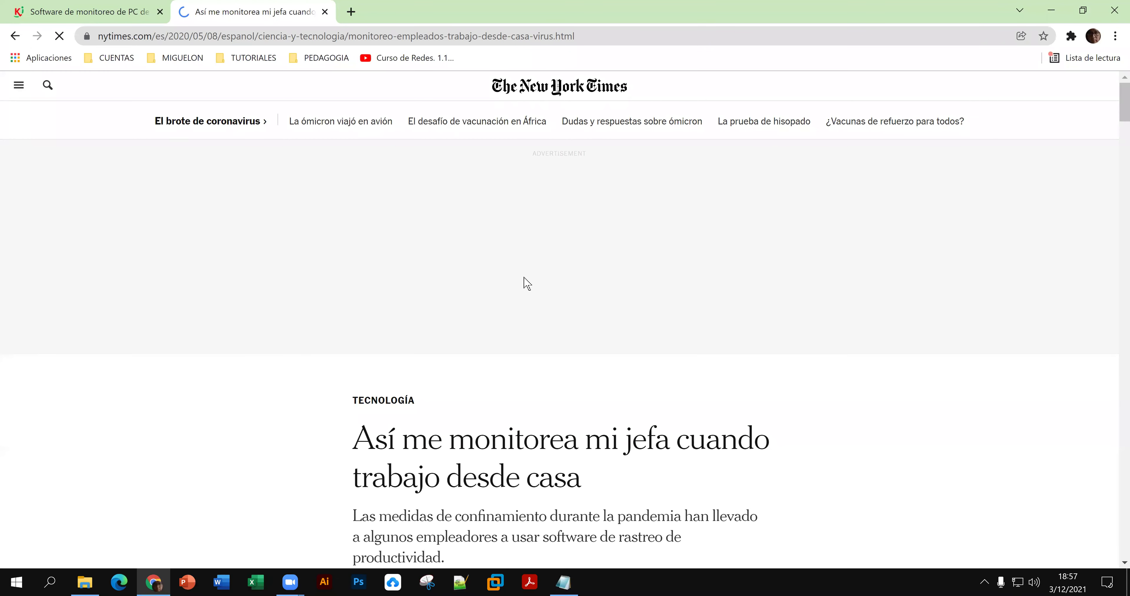
scroll(524, 284, down, 5)
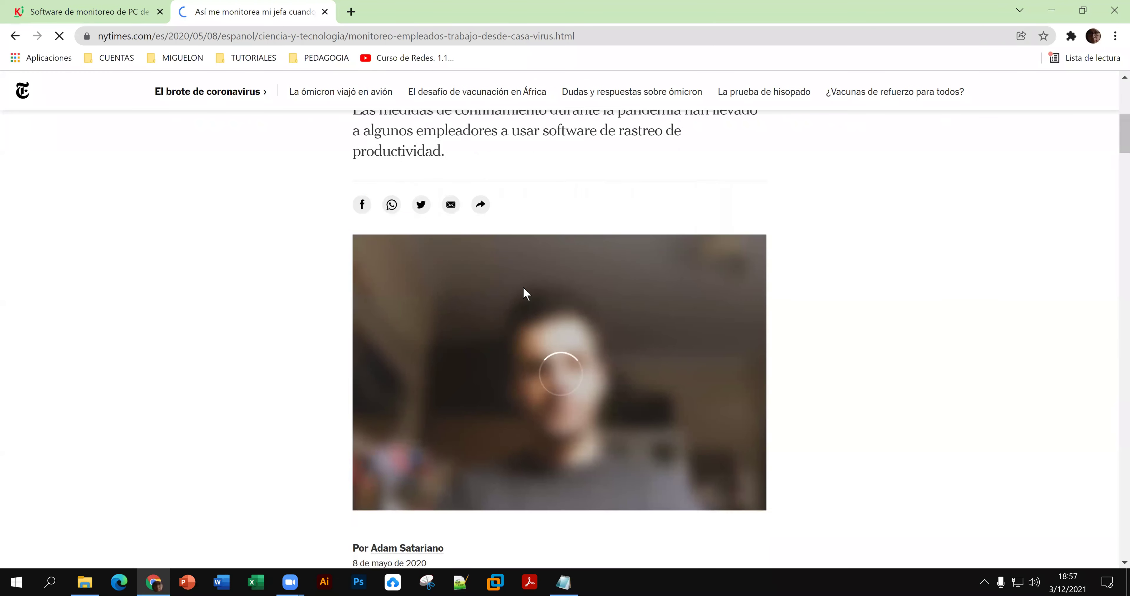
scroll(521, 288, down, 6)
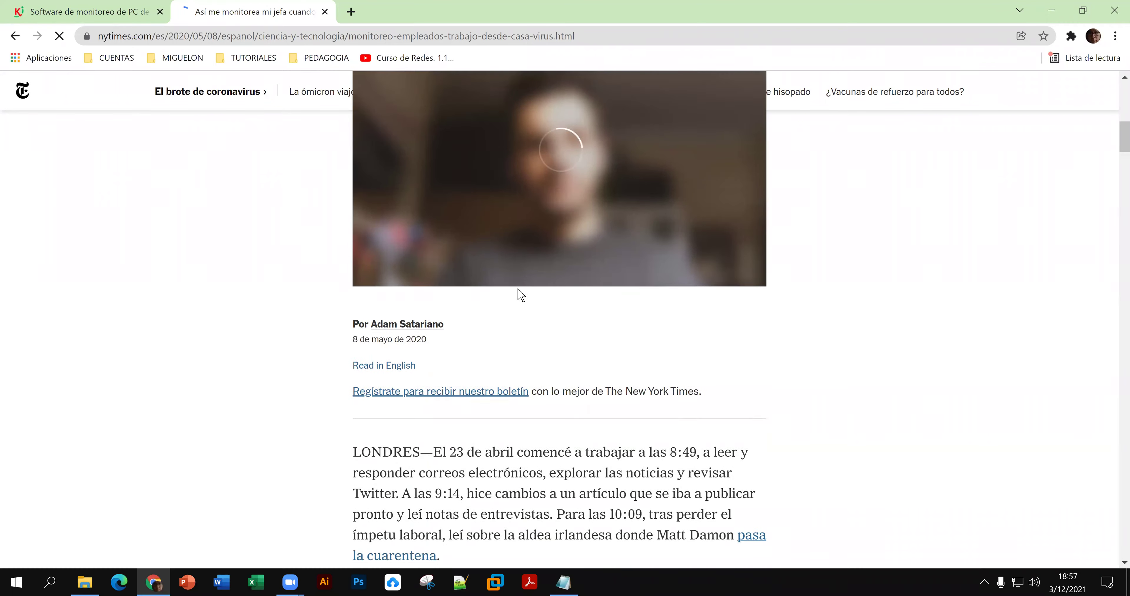
scroll(519, 293, down, 4)
scroll(537, 347, up, 10)
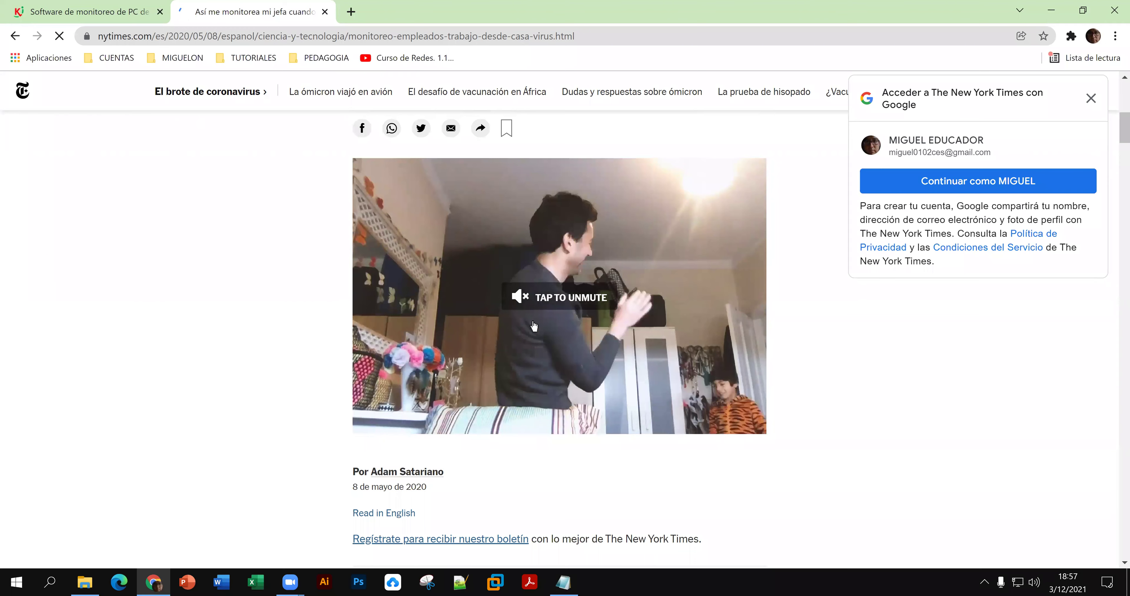
click(16, 37)
Open the "Video Tutorial de Hubstaff Explicativo por Animamos" result on YouTube and pause its playback.
scroll(493, 292, down, 2)
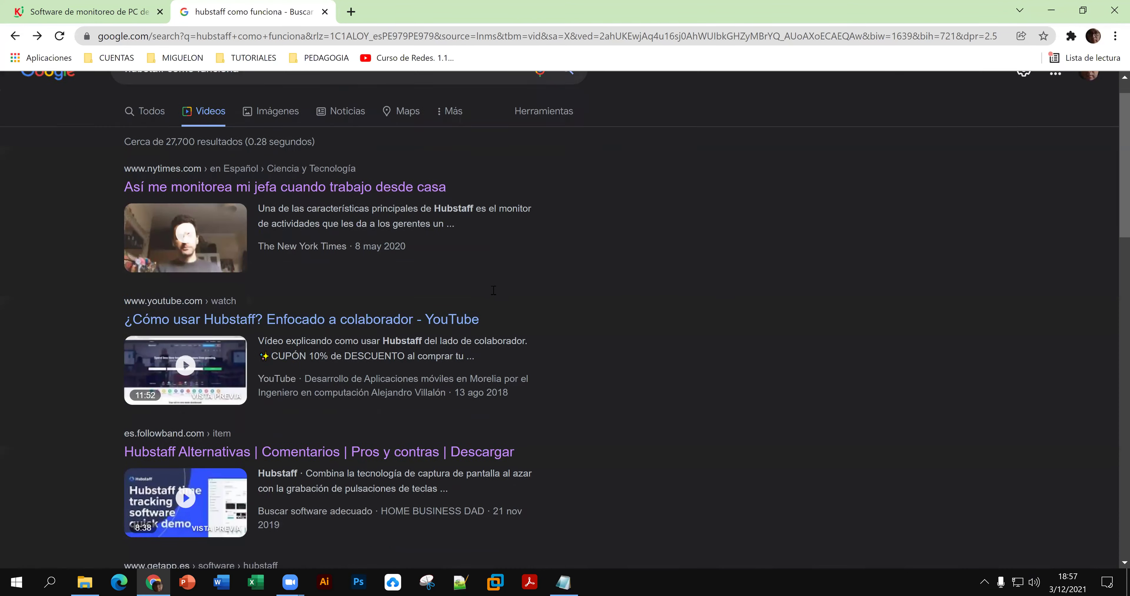
scroll(493, 288, down, 5)
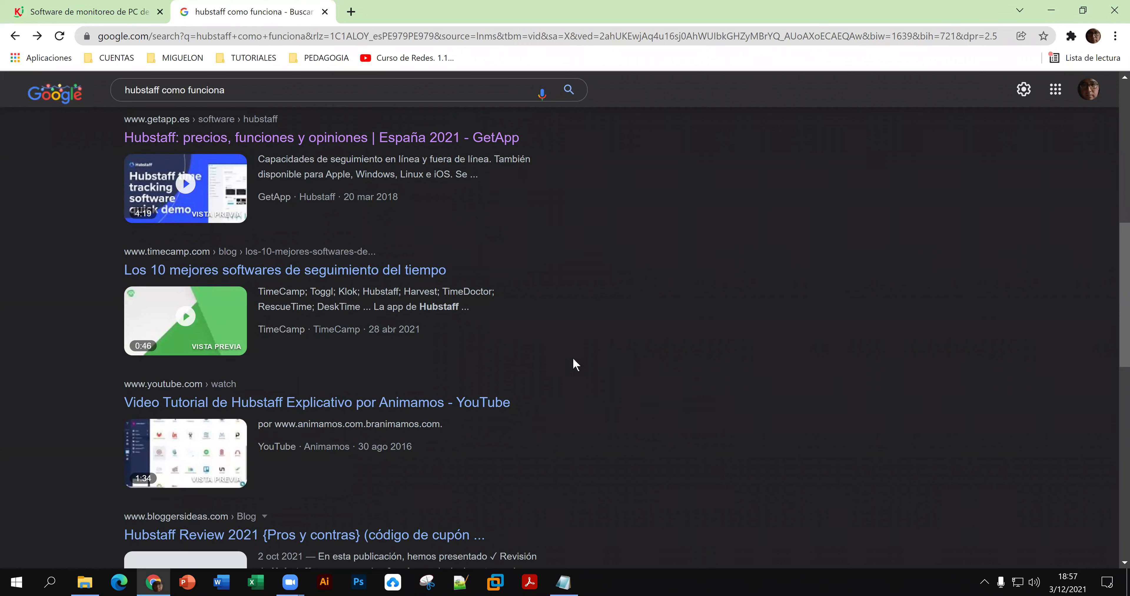
click(441, 401)
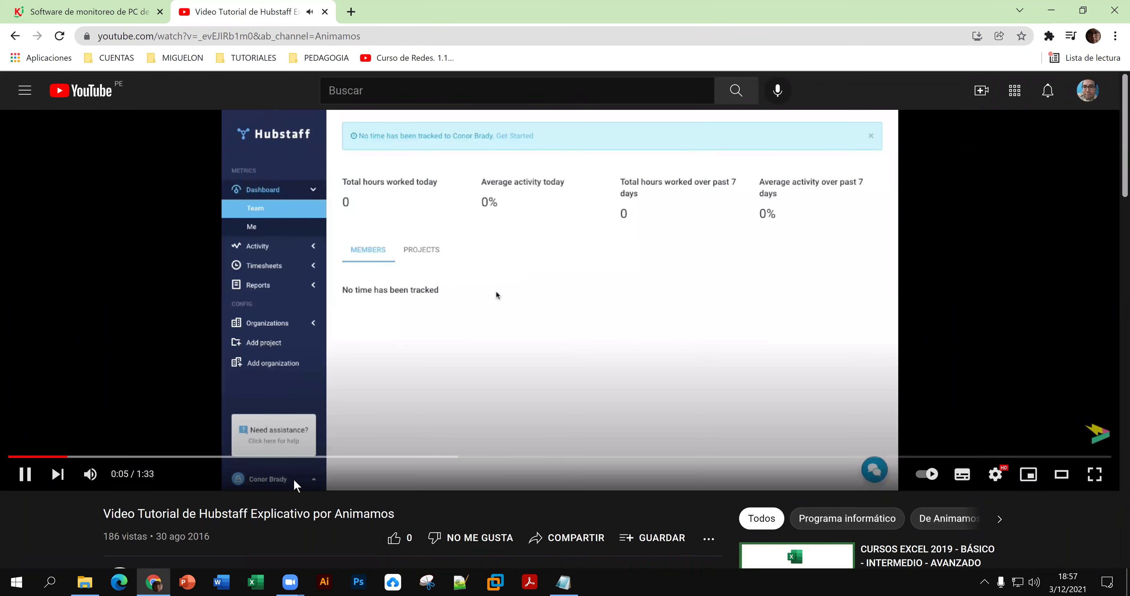
click(330, 348)
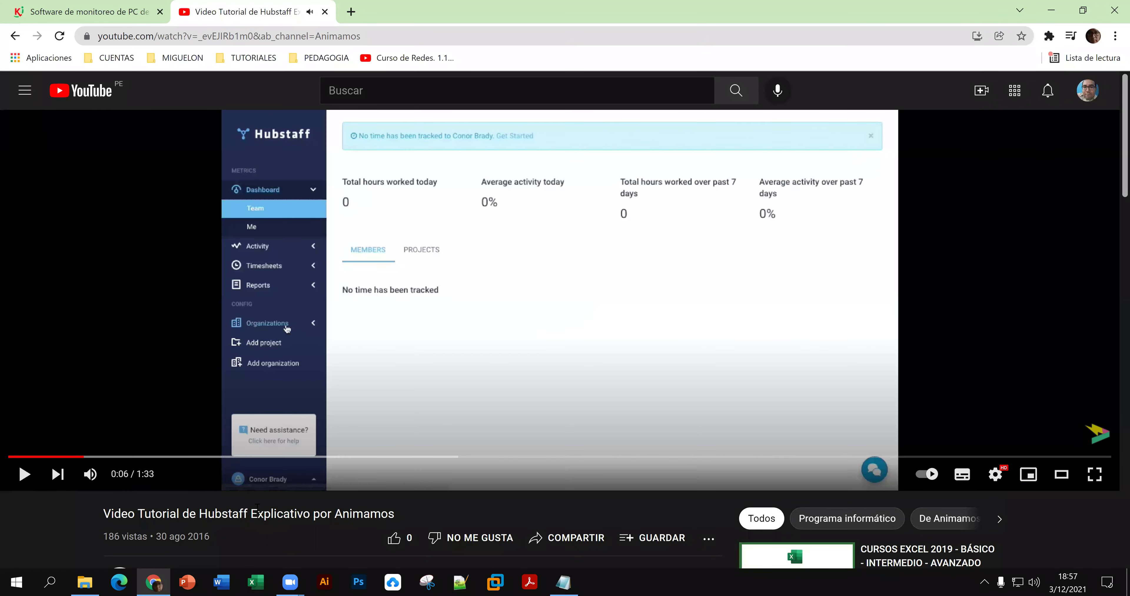
Copy the word "Hubstaff" from the video title and search YouTube for "hubstaff español".
drag(248, 514, 202, 514)
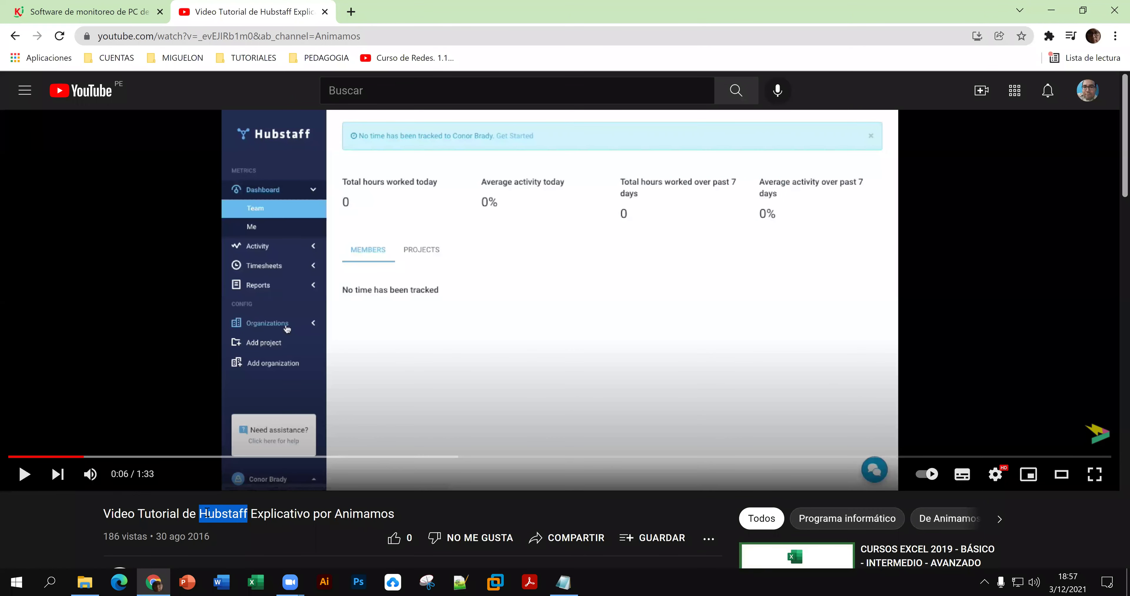
right_click(206, 512)
click(257, 412)
click(387, 95)
right_click(381, 89)
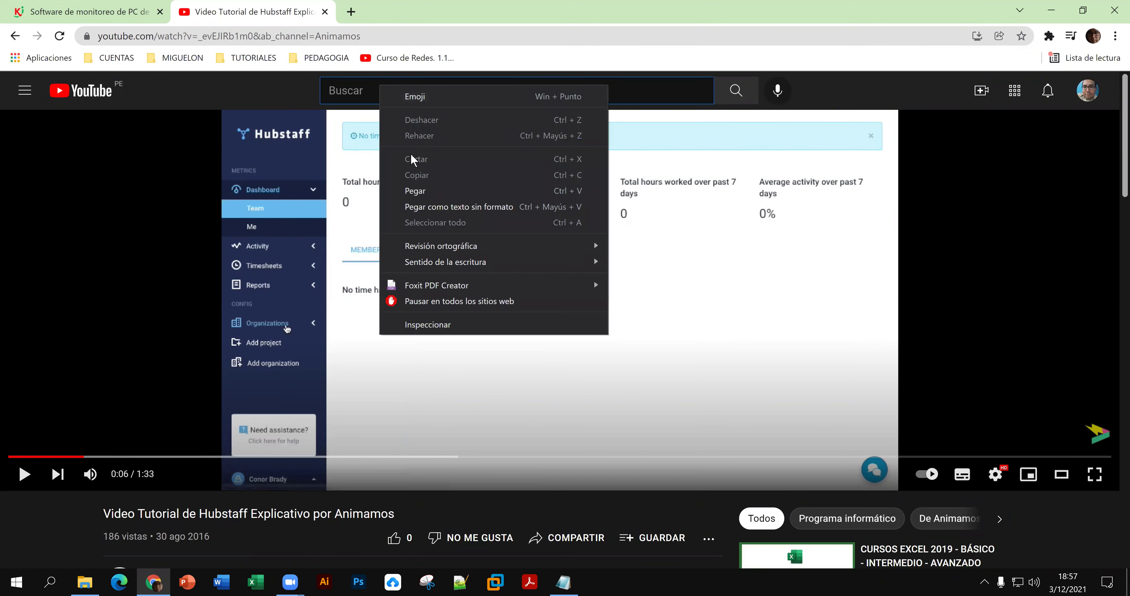
click(414, 192)
click(430, 149)
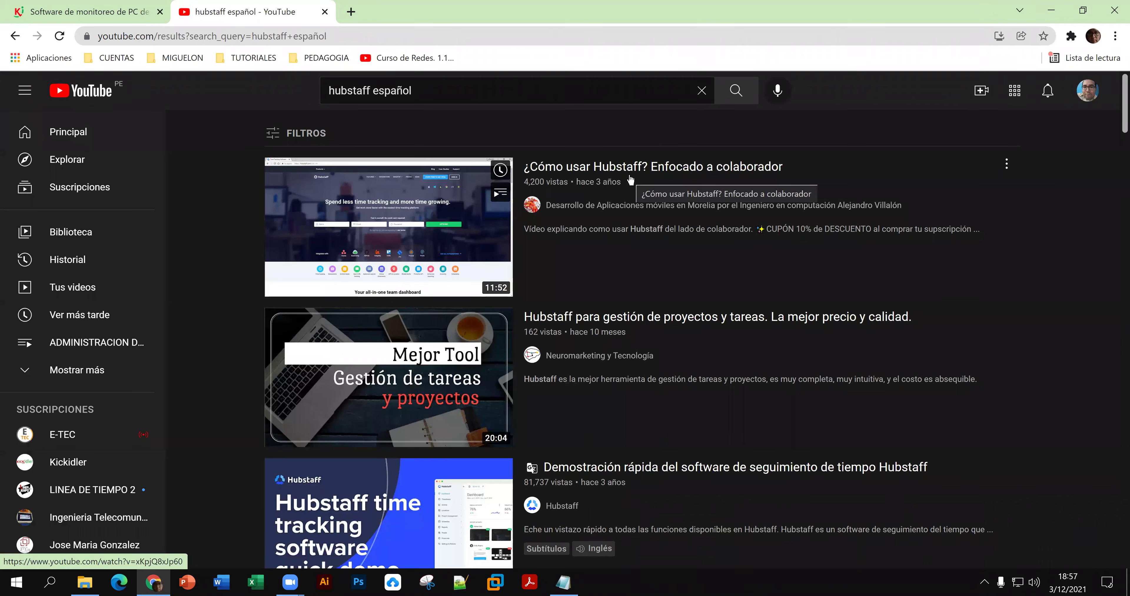
Preview the "Demostración rápida del software de seguimiento de tiempo Hubstaff" video and return to the YouTube results.
scroll(671, 248, down, 1)
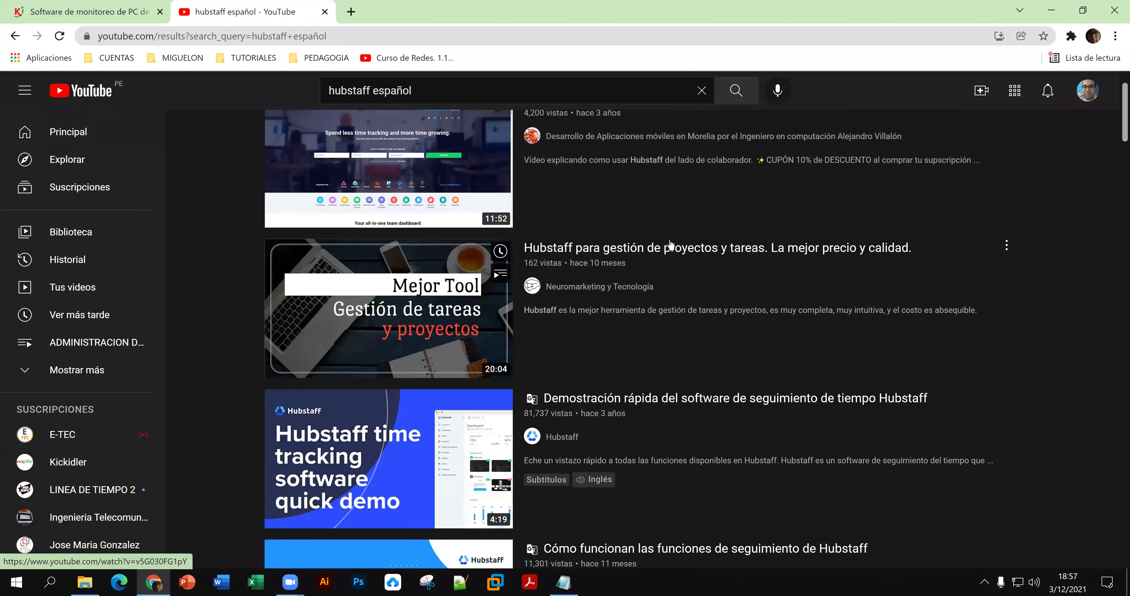
click(633, 397)
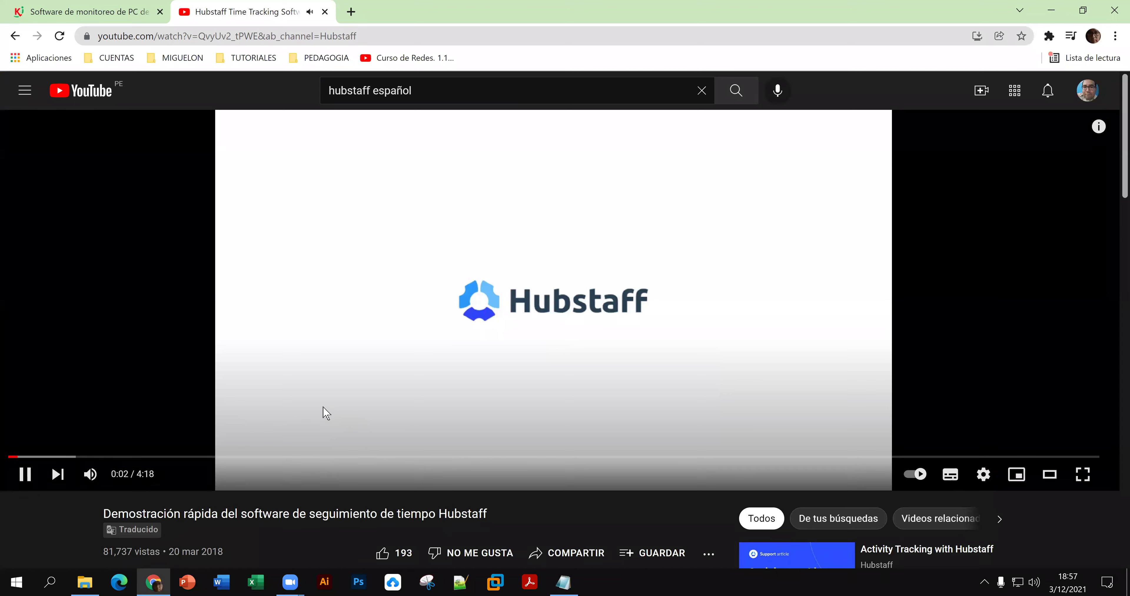
click(291, 282)
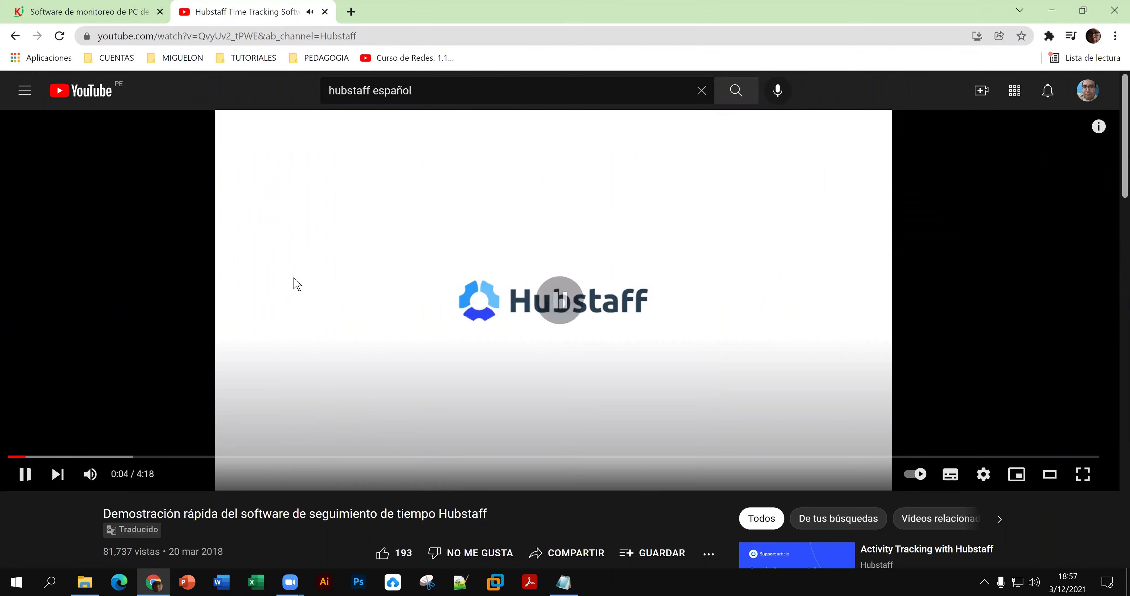
click(15, 36)
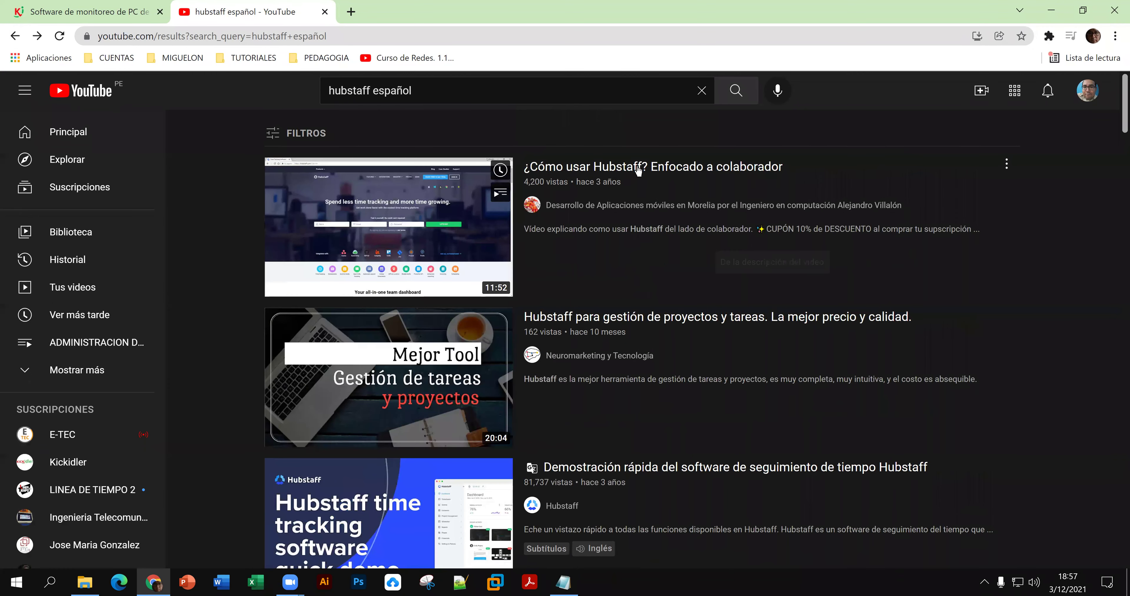
Open the video "¿Cómo usar Hubstaff? Enfocado a colaborador" and play it in full screen.
click(643, 171)
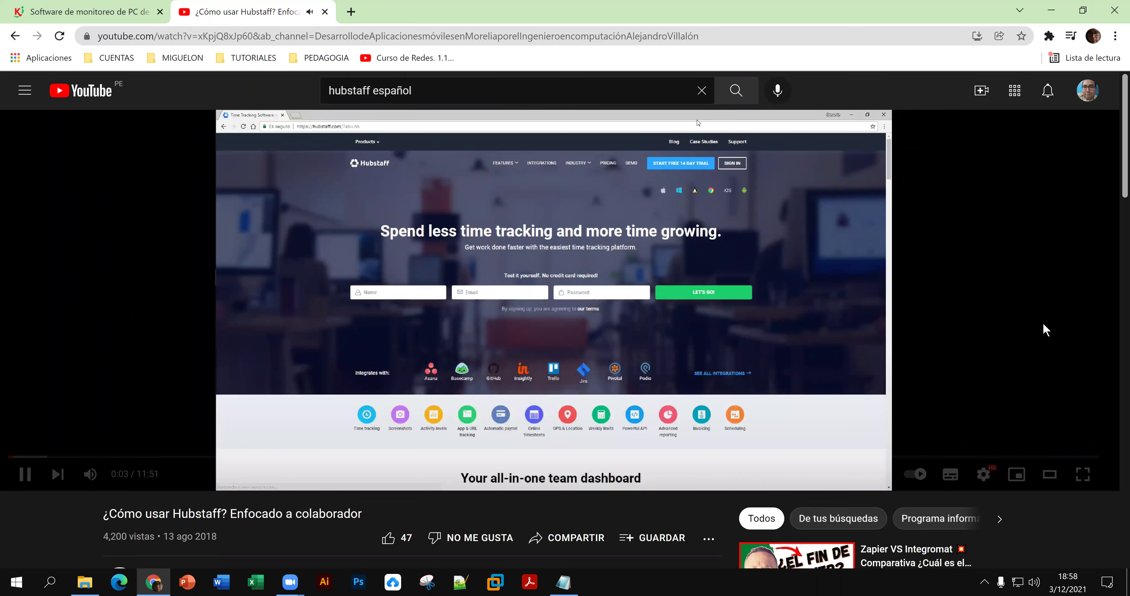
click(1083, 474)
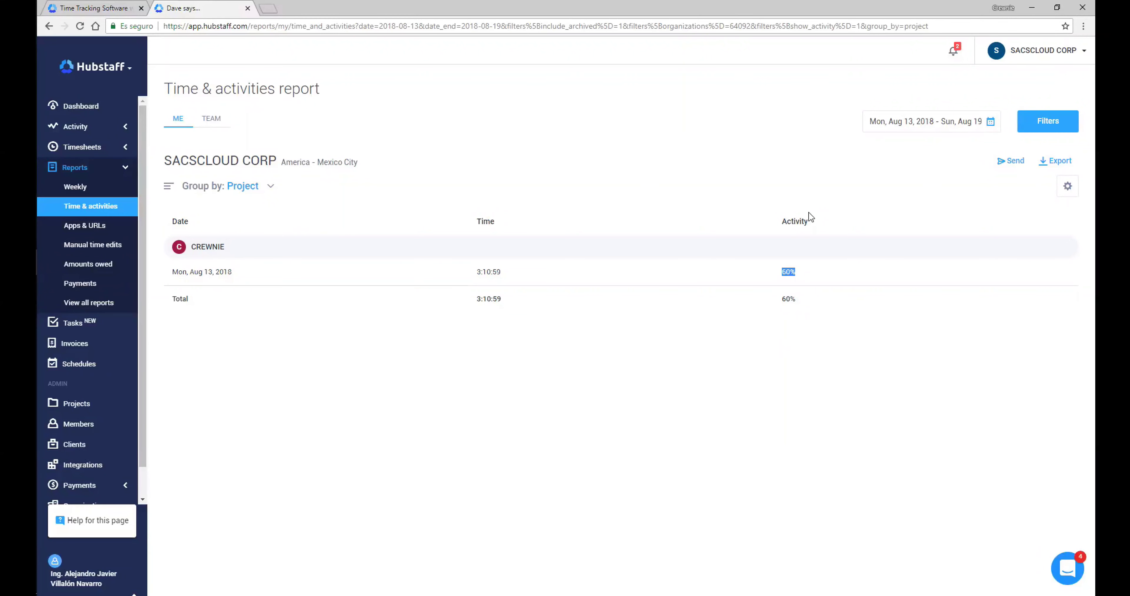
Watch the tutorial's activity report and dashboard sections, and check the video's playback settings.
click(684, 151)
mouse_move(776, 323)
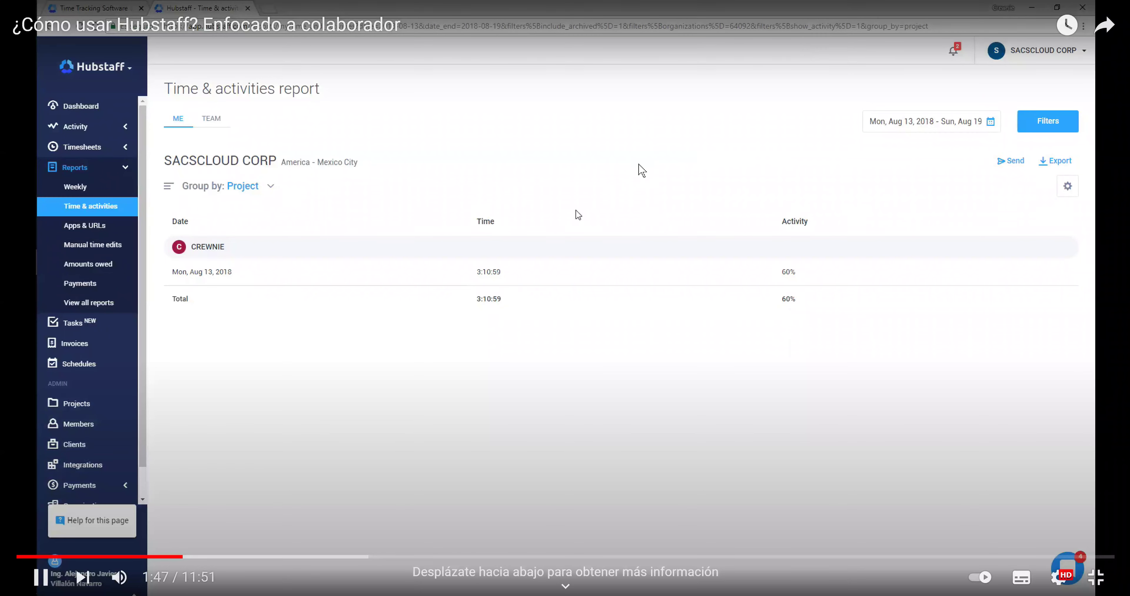
key(Right)
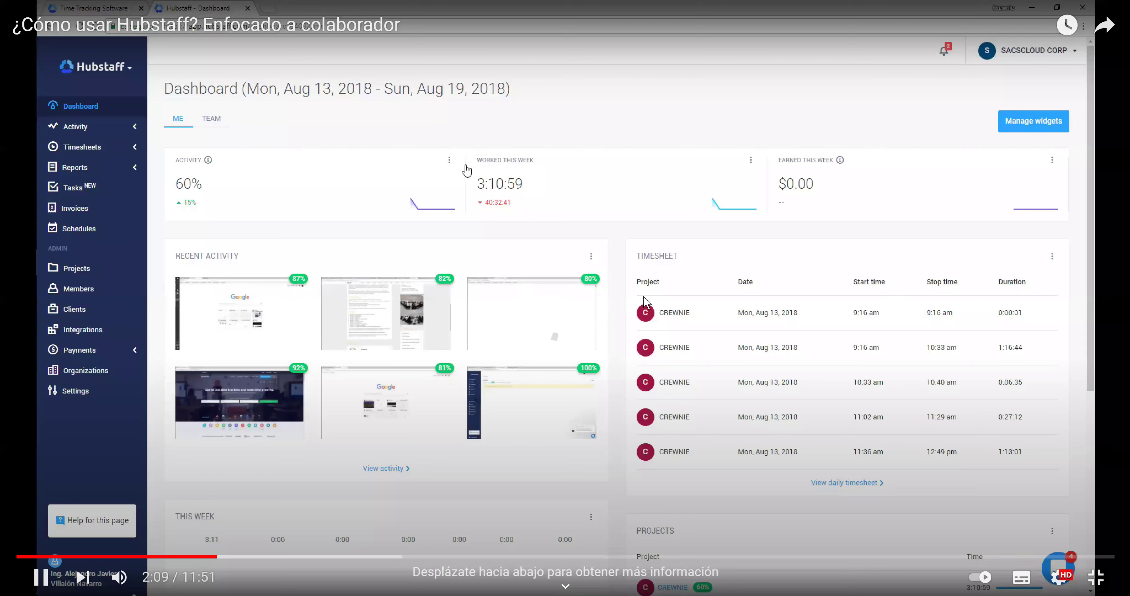
click(1062, 585)
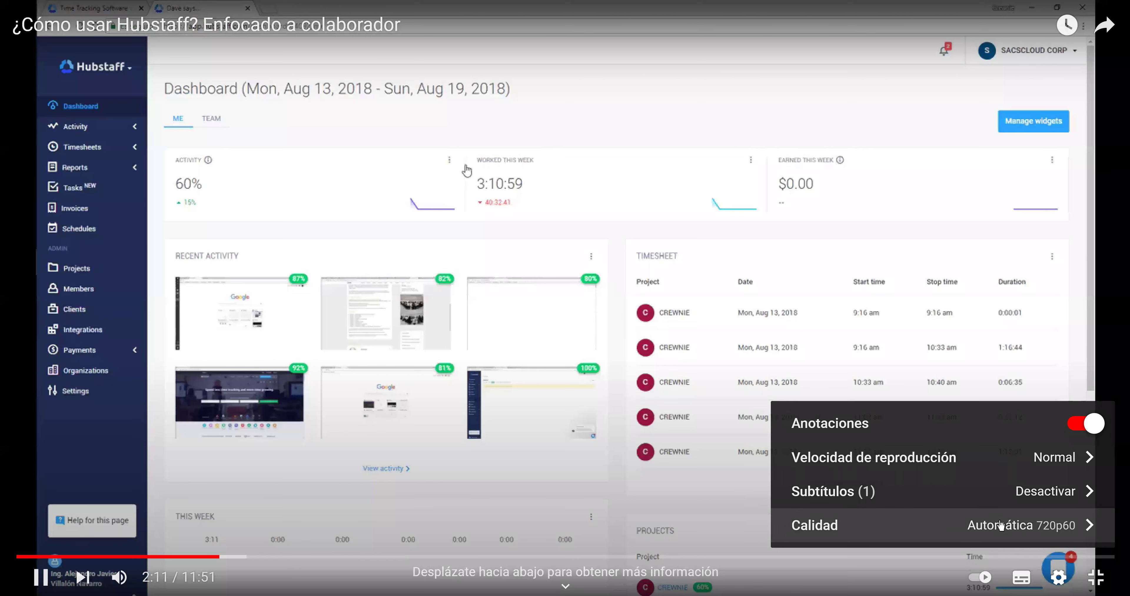
click(1063, 580)
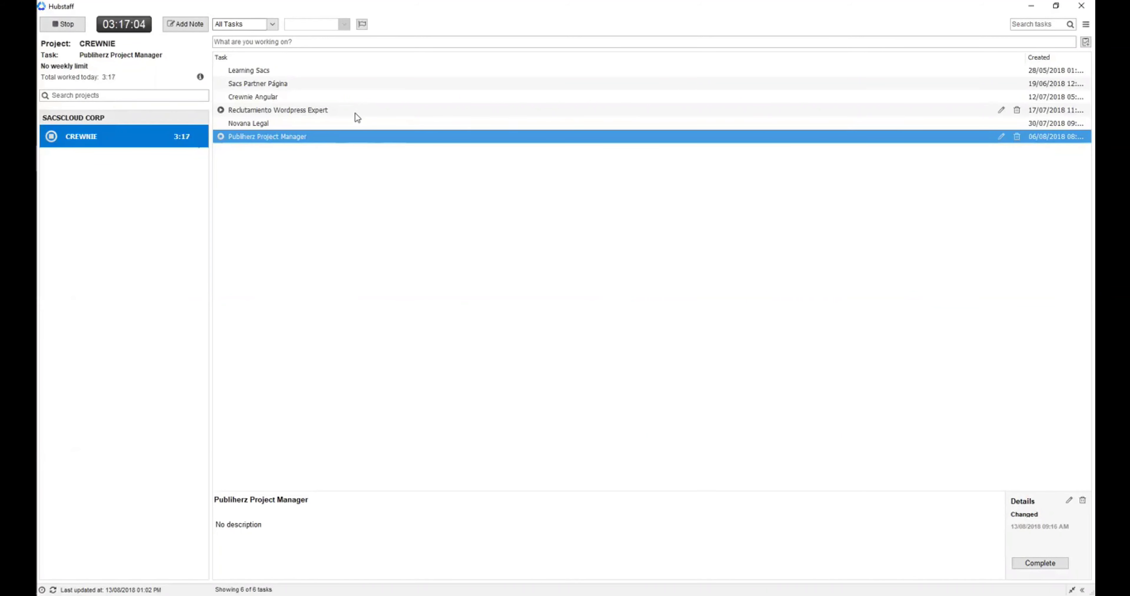
Stop and restart time tracking on the Publiherz Project Manager task, and switch to the Hubstaff website in Chrome.
click(62, 24)
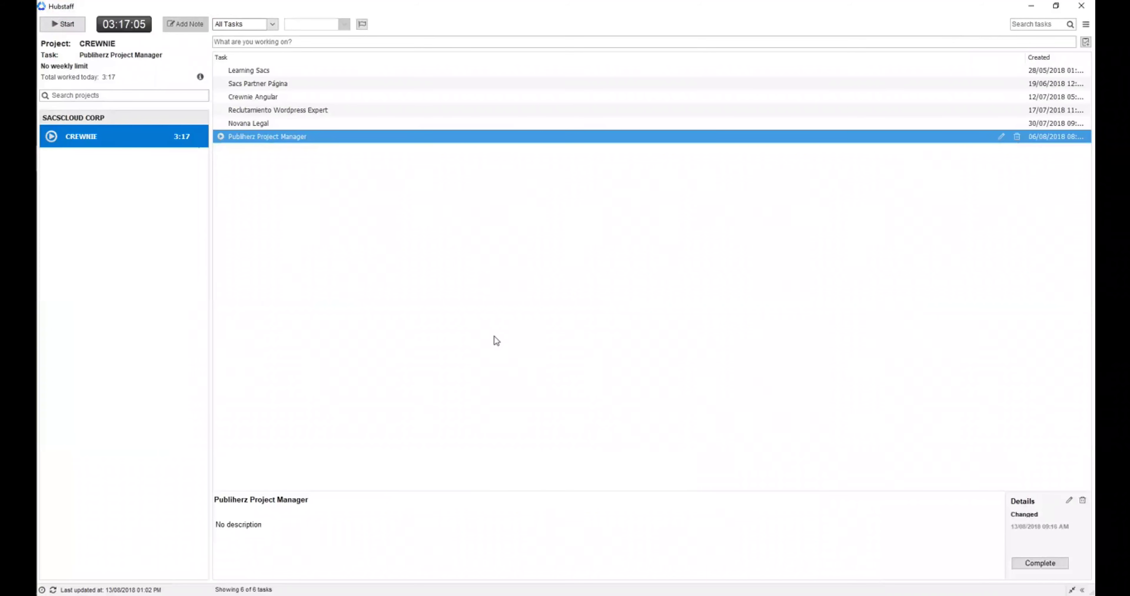
click(63, 24)
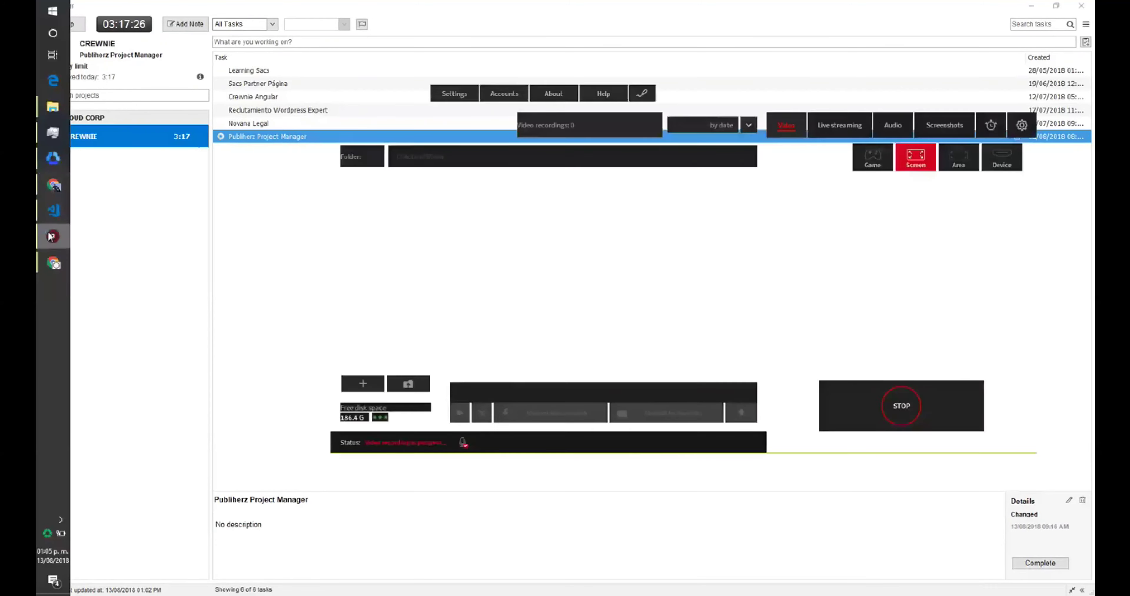
click(44, 187)
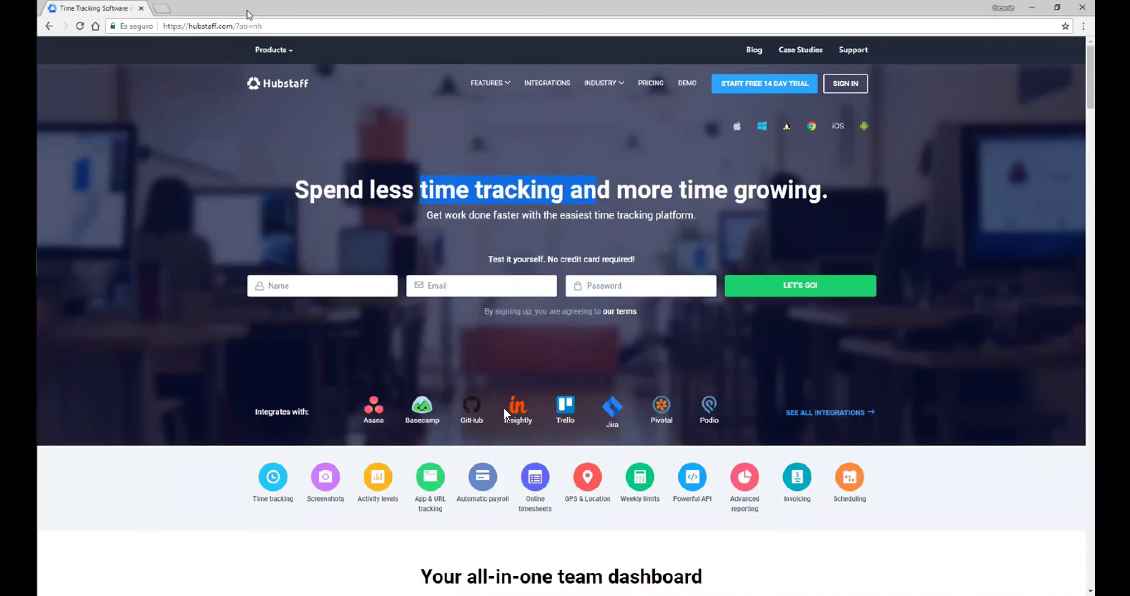
mouse_move(494, 409)
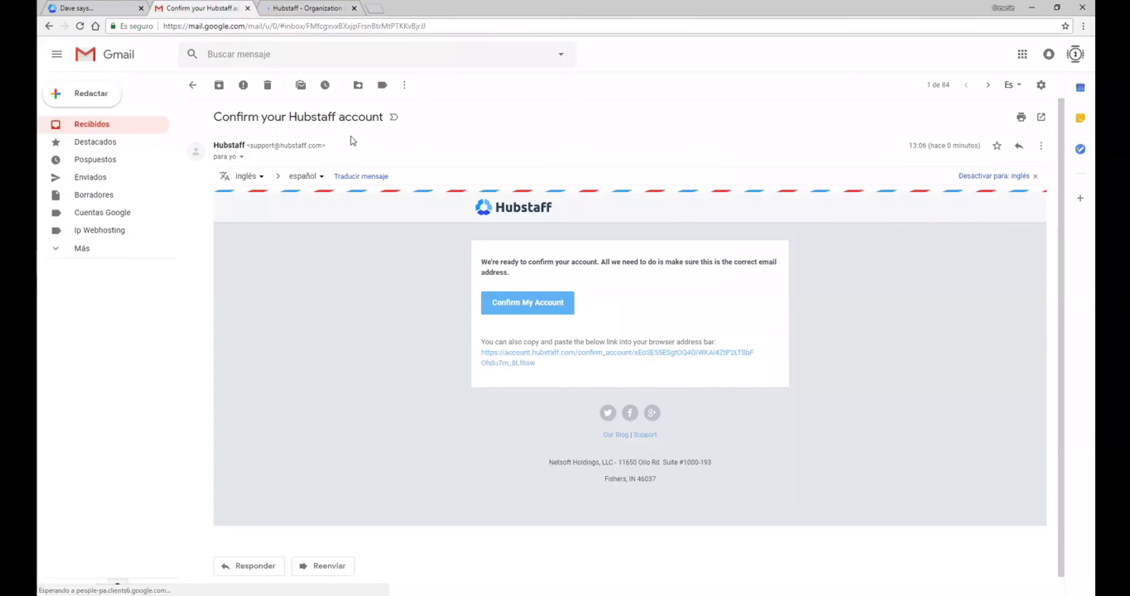
Delete the "Confirm your Hubstaff account" message and open the "Important: Hubstaff Next Steps" message in Gmail.
click(266, 85)
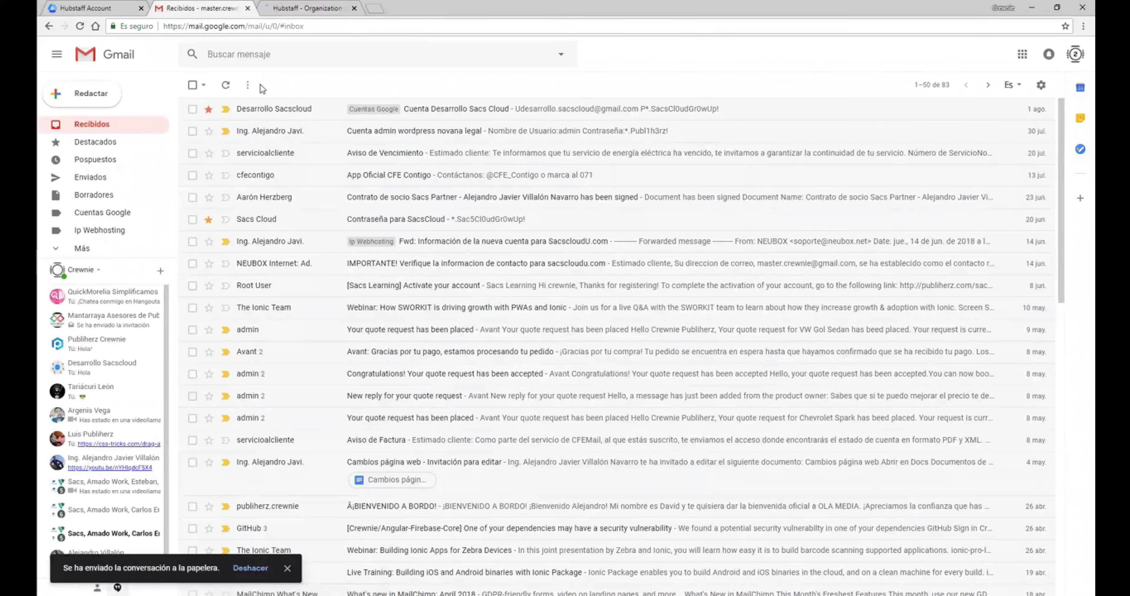
click(402, 105)
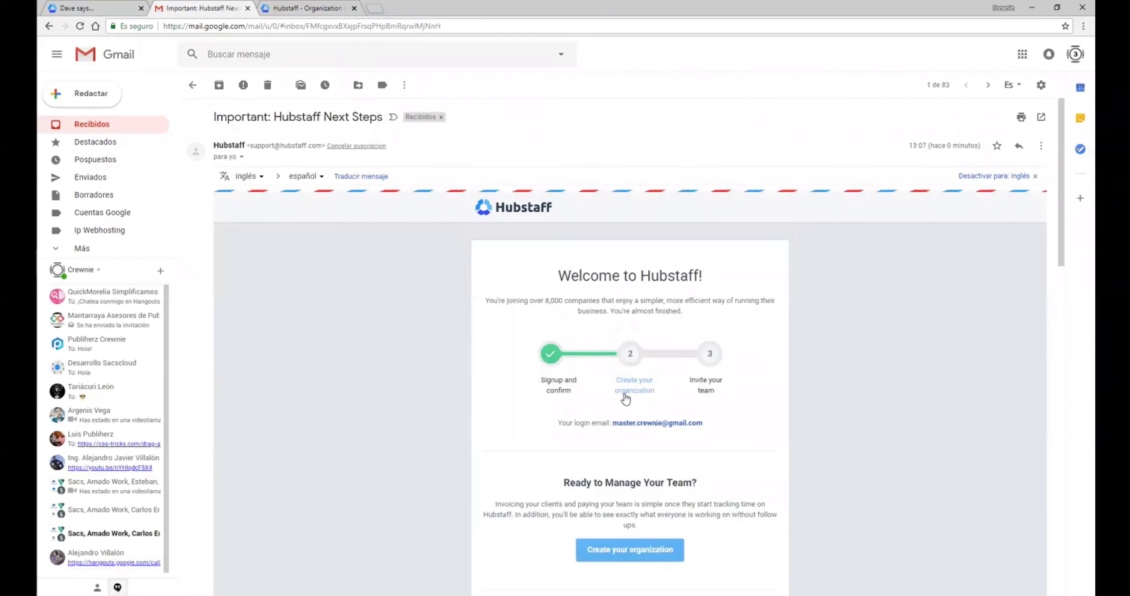
Cancel the organization setup wizard, try to view the Dashboard from the Organizations page, and cancel the wizard again.
click(342, 6)
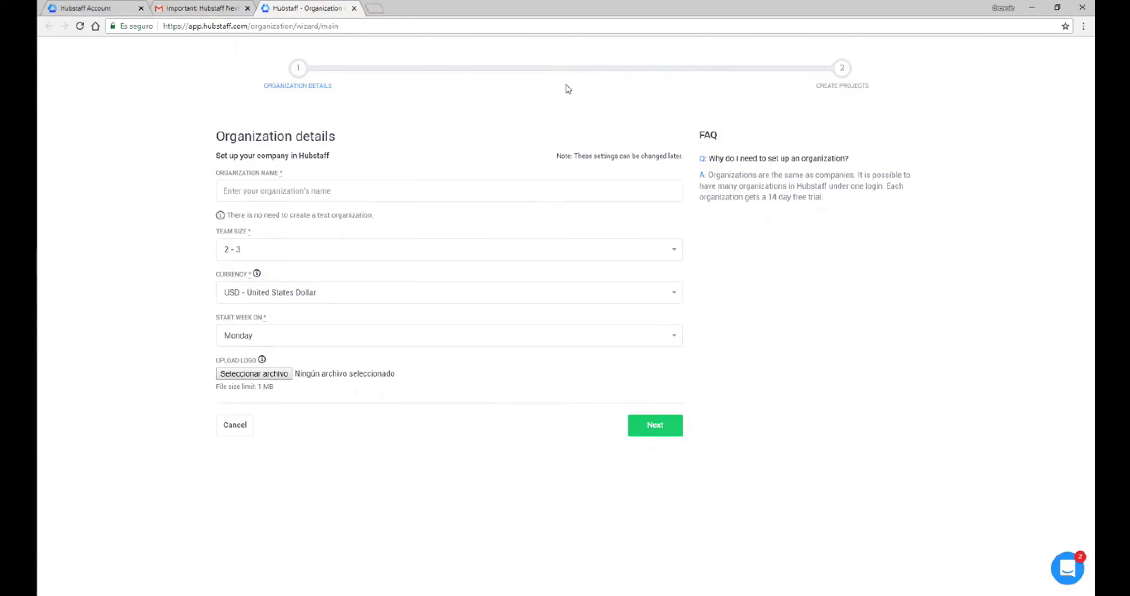
click(231, 428)
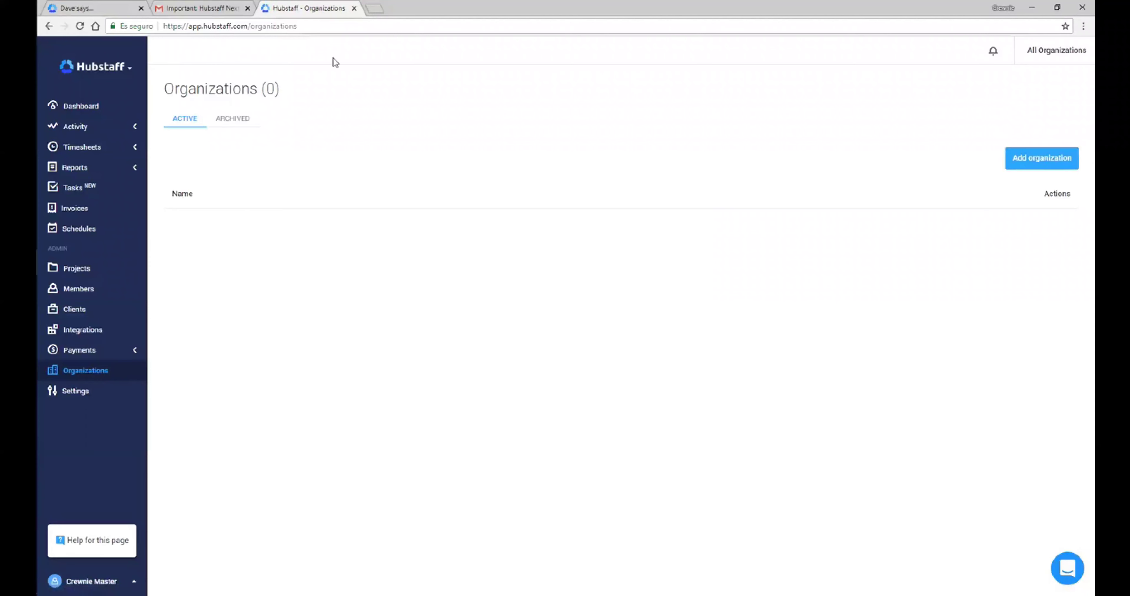
double_click(270, 88)
click(62, 108)
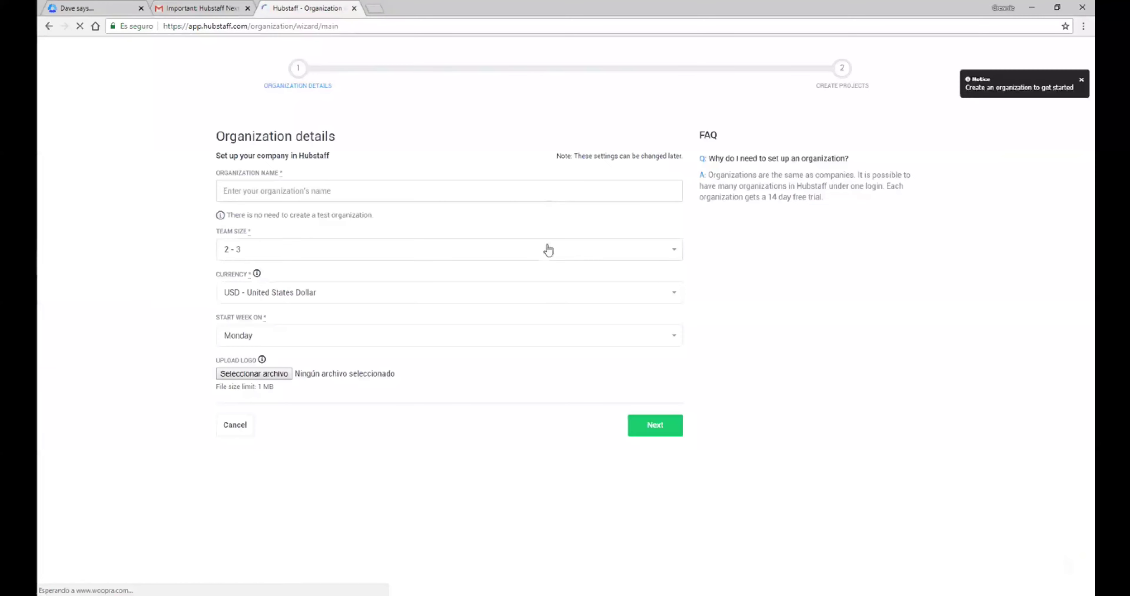
click(237, 417)
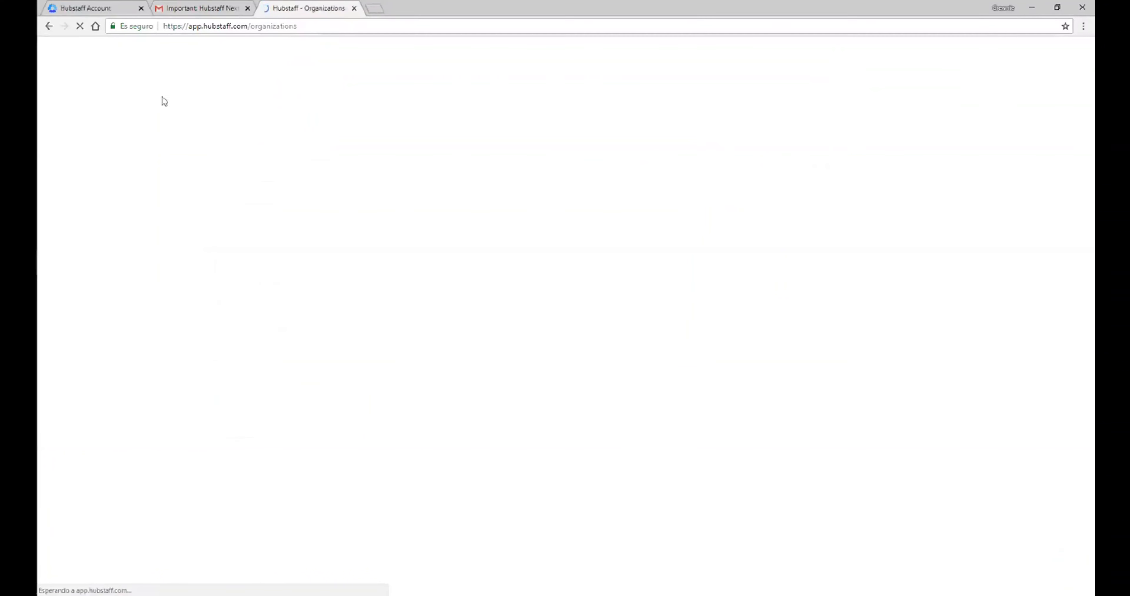
Copy the recipient's email address from the details of the "Important: Hubstaff Next Steps" message.
click(199, 8)
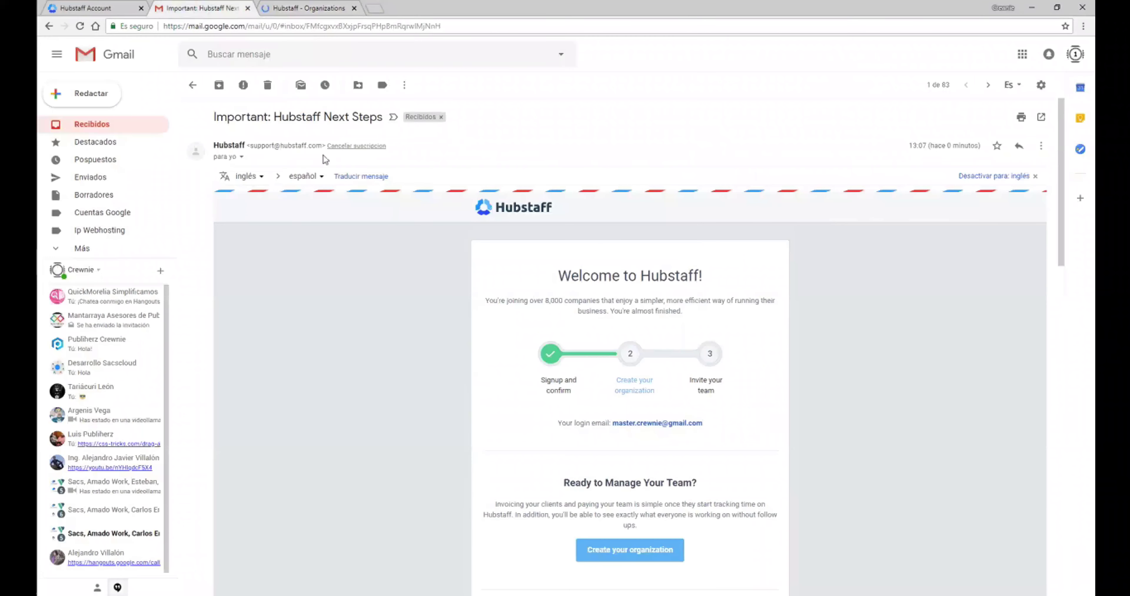
click(241, 157)
drag(355, 201, 440, 205)
key(ctrl+c)
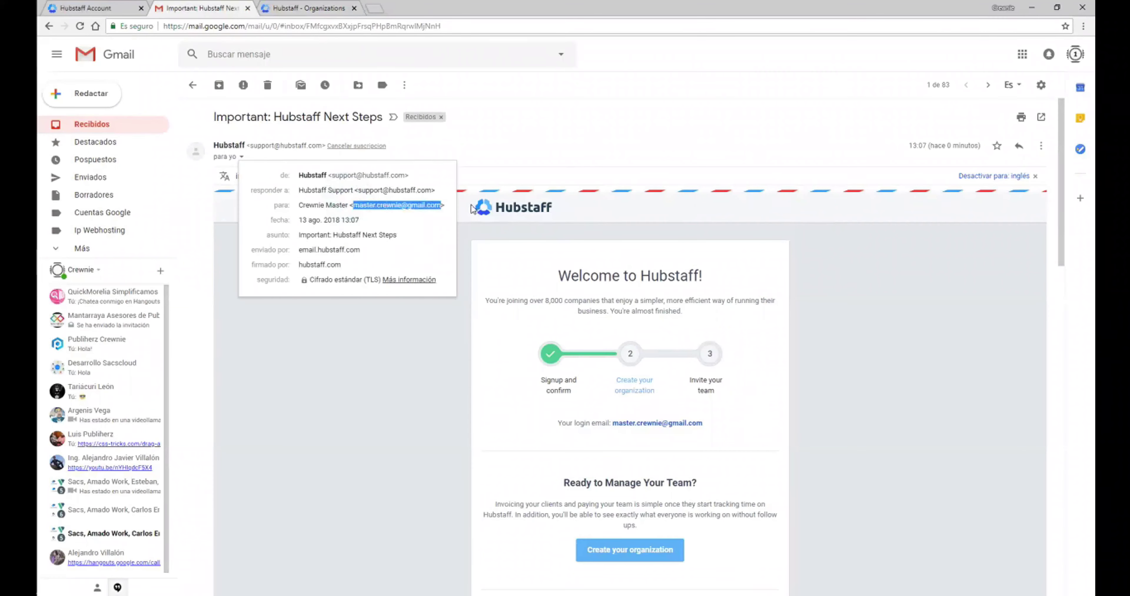
Switch to the manager's Hubstaff window, look through the SACSCLOUD CORP members list and reload it.
mouse_move(363, 206)
click(53, 211)
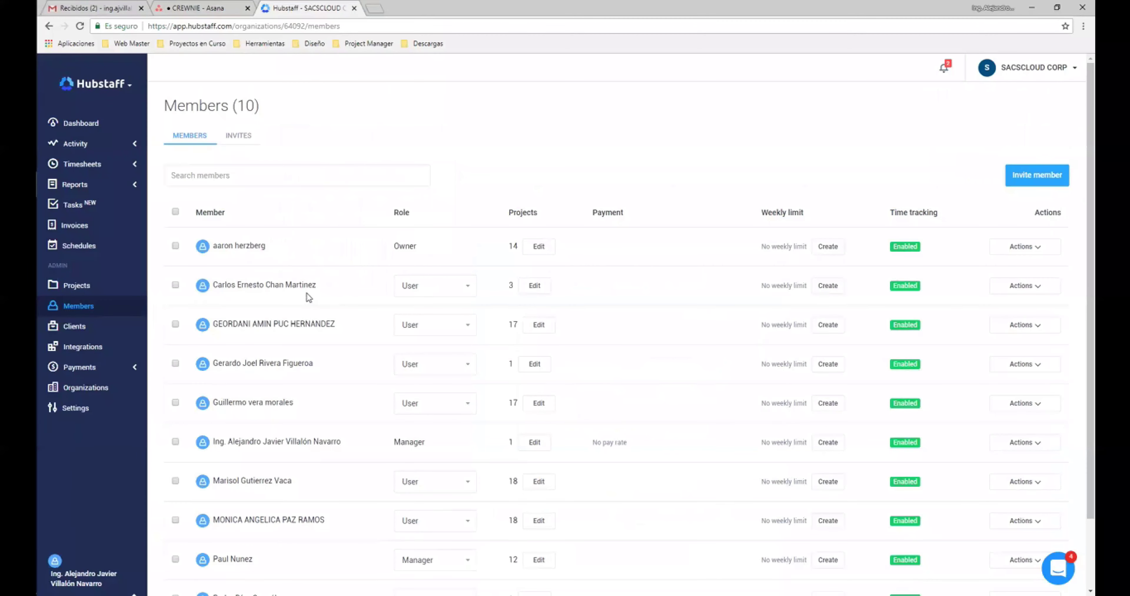
scroll(306, 293, down, 2)
scroll(219, 298, up, 2)
click(87, 310)
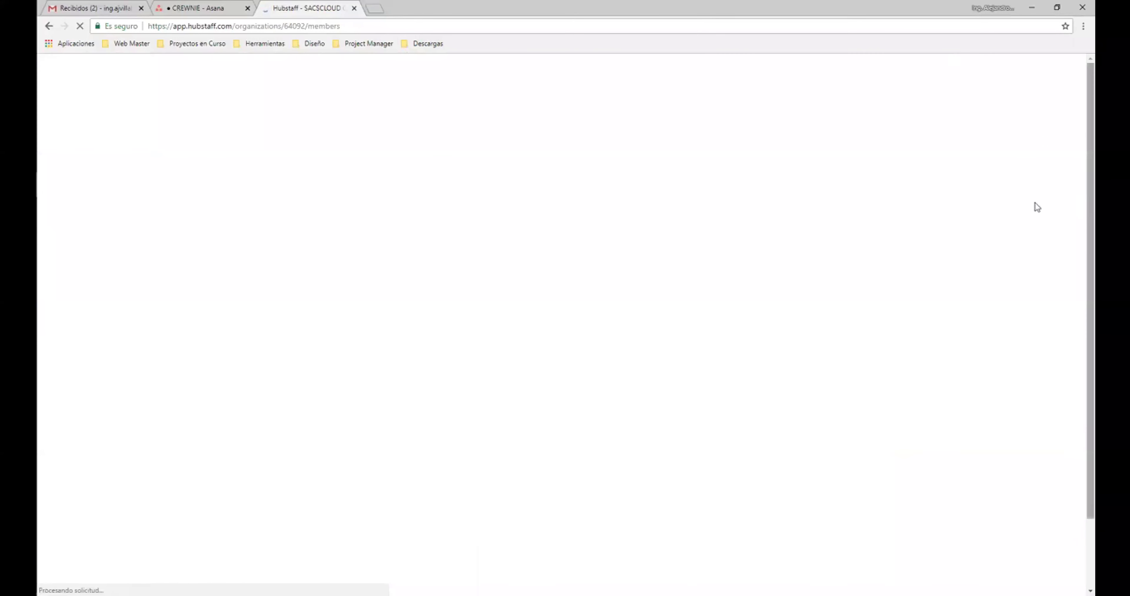
Invite a member using the copied email address, assign the CREWNIE project, and send the invitation.
click(1026, 176)
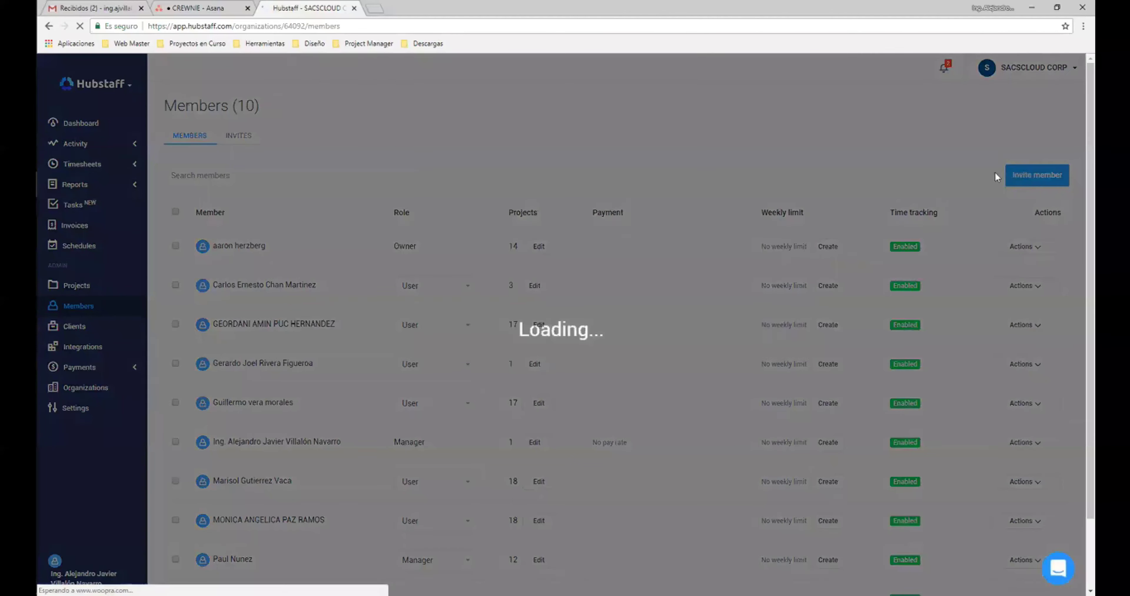
key(ctrl+v)
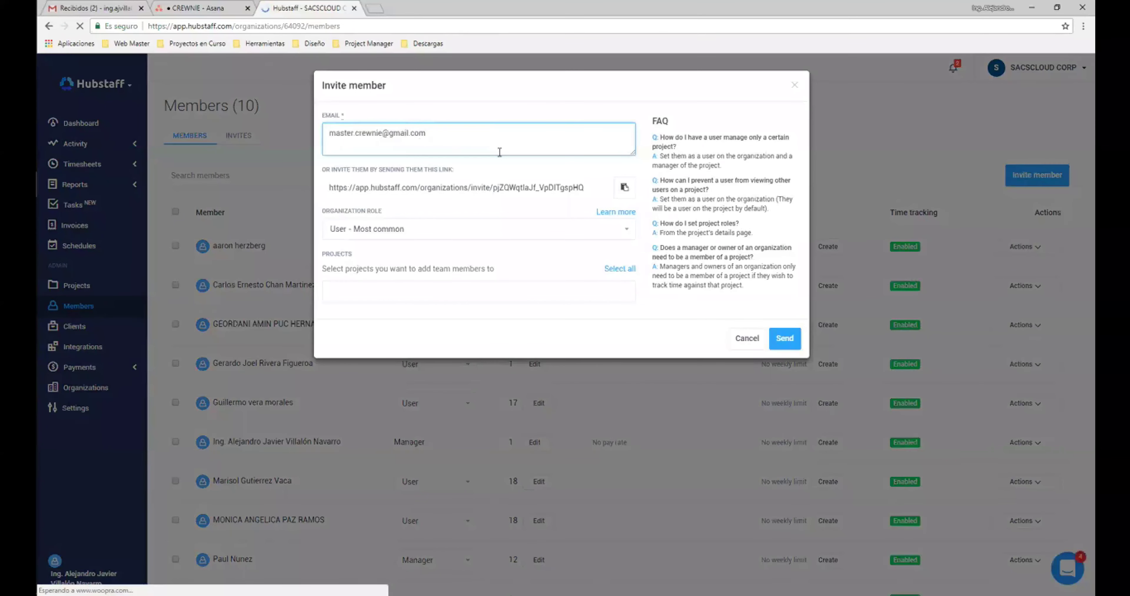
click(462, 294)
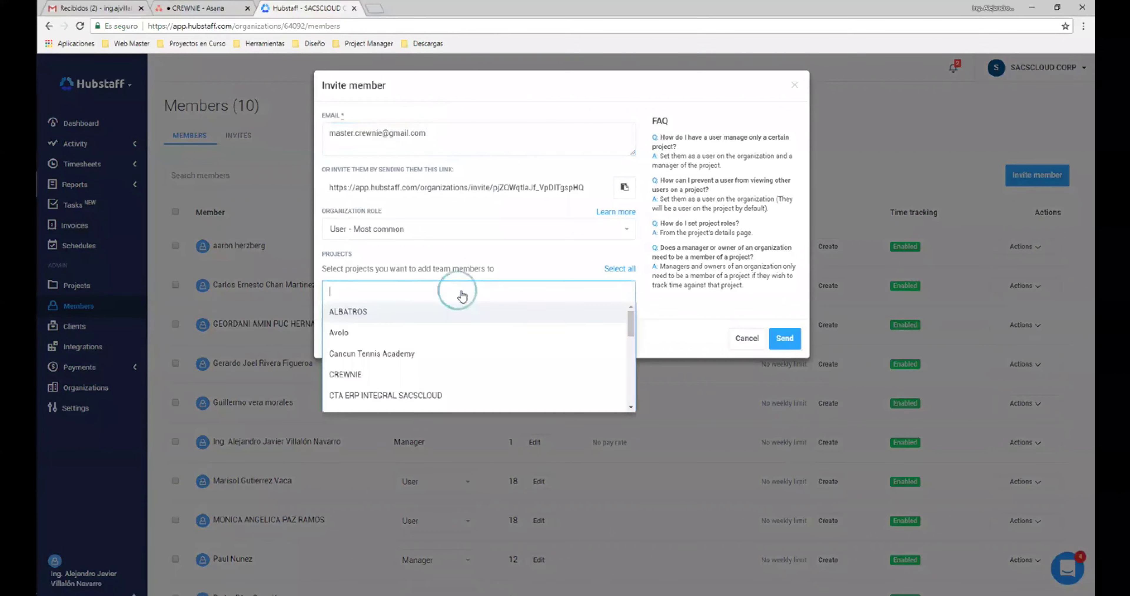
click(351, 375)
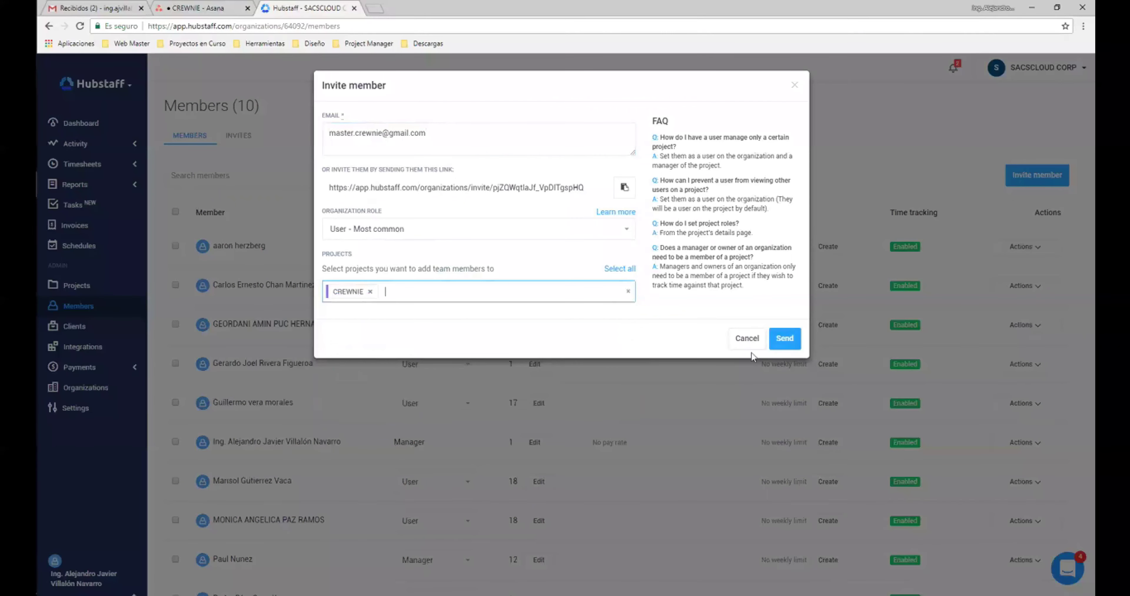
click(785, 339)
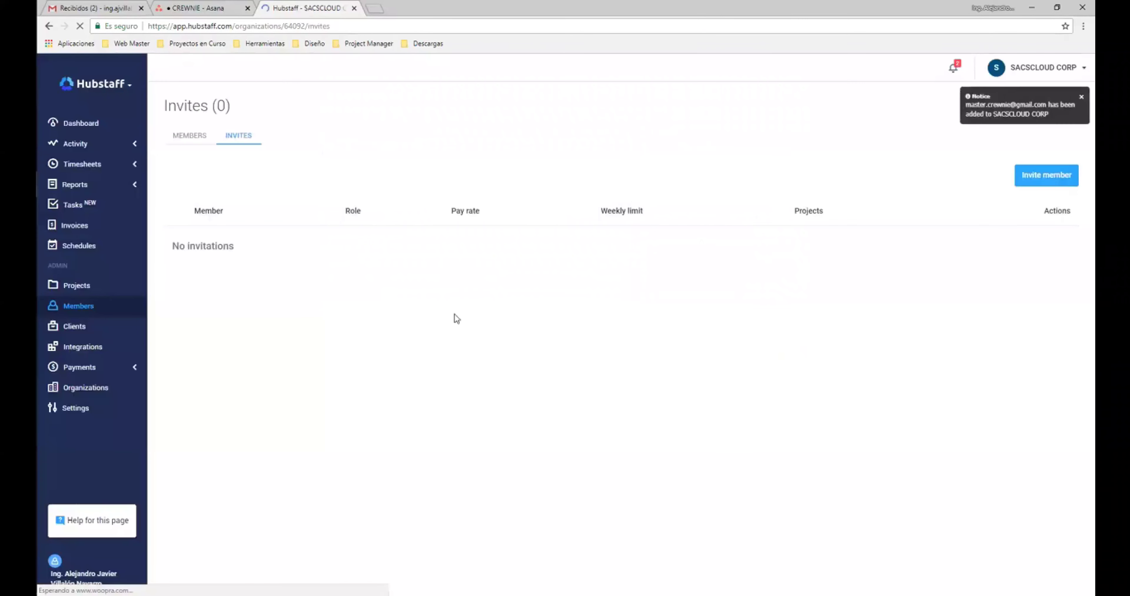
Return to the new member's account, refresh its organizations, and open the CREWNIE project within SACSCLOUD CORP.
mouse_move(39, 275)
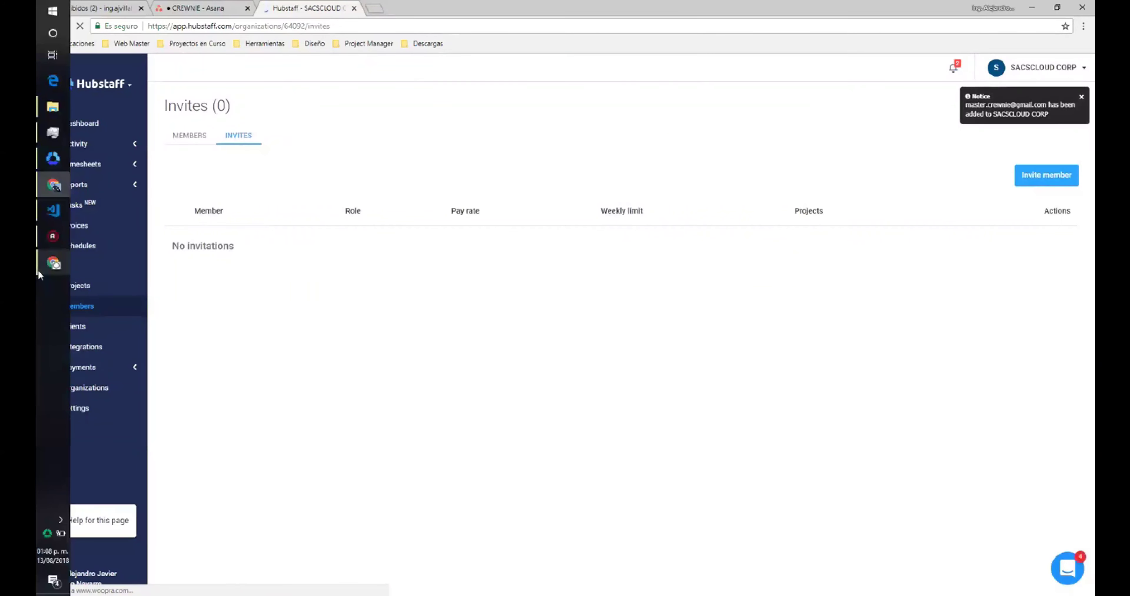
click(126, 305)
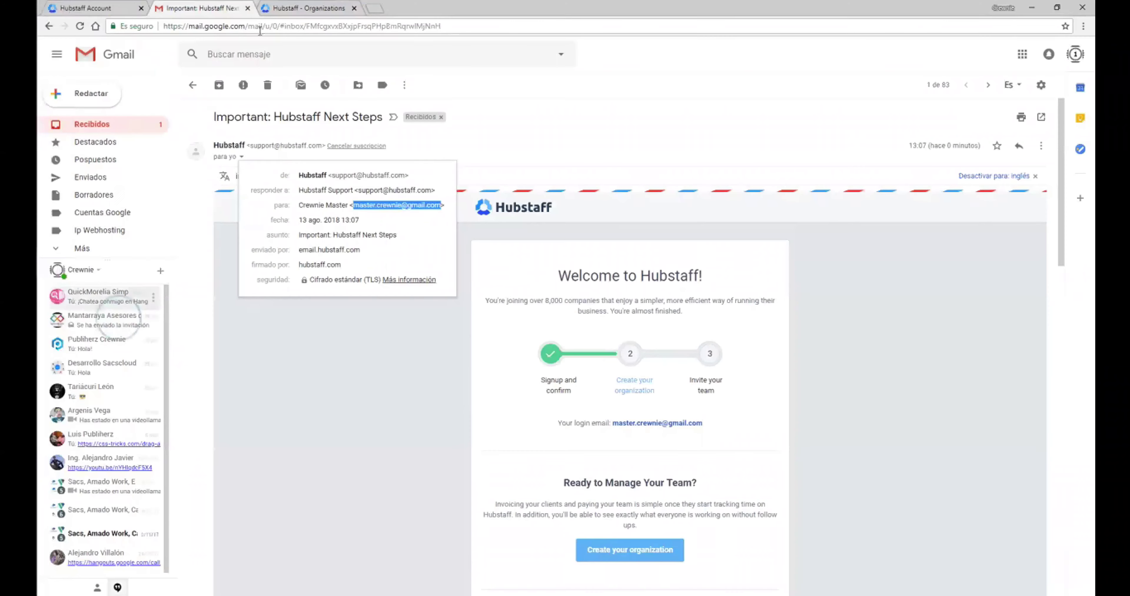
click(303, 8)
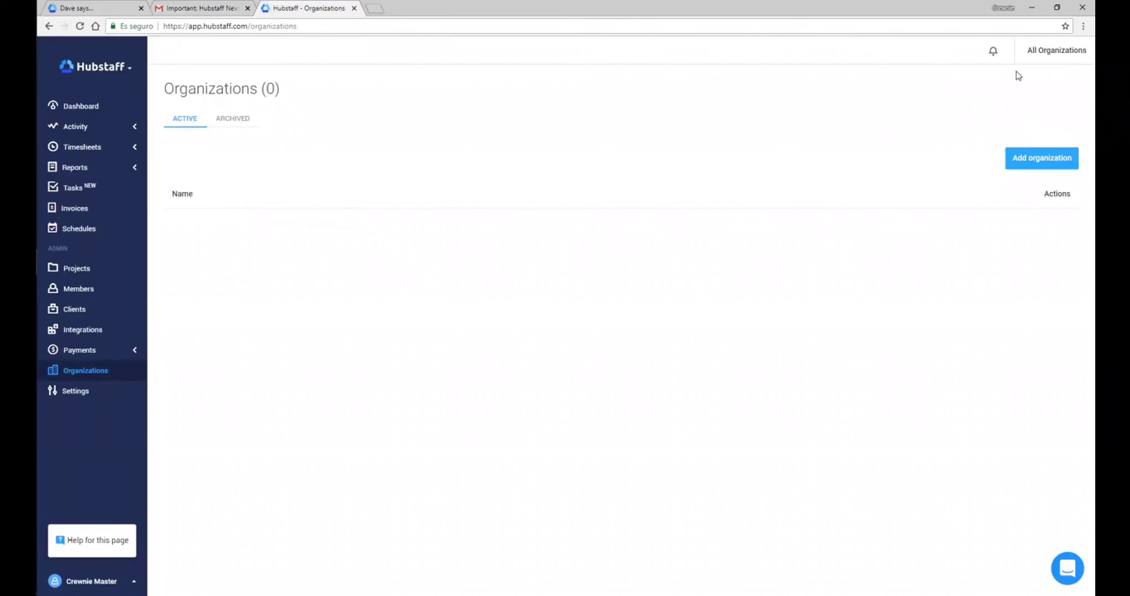
click(80, 26)
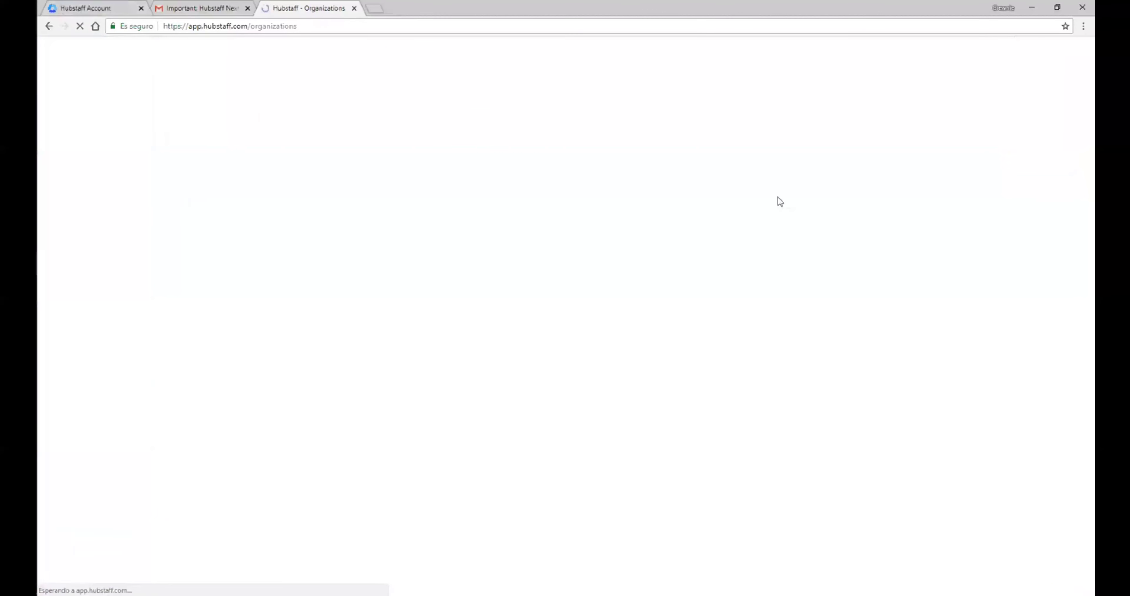
click(244, 227)
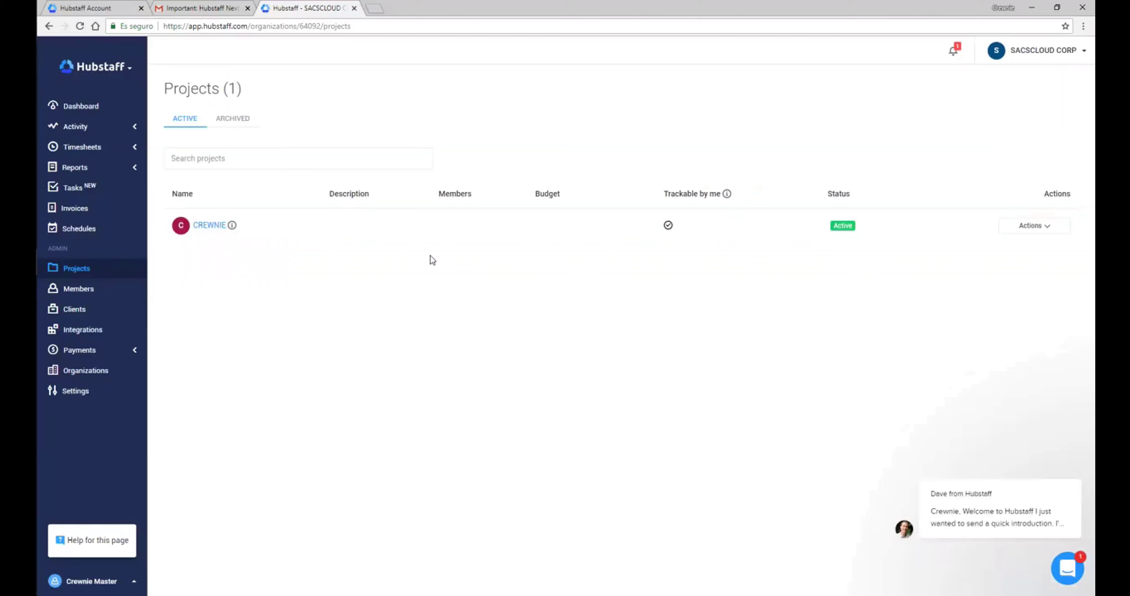
click(210, 228)
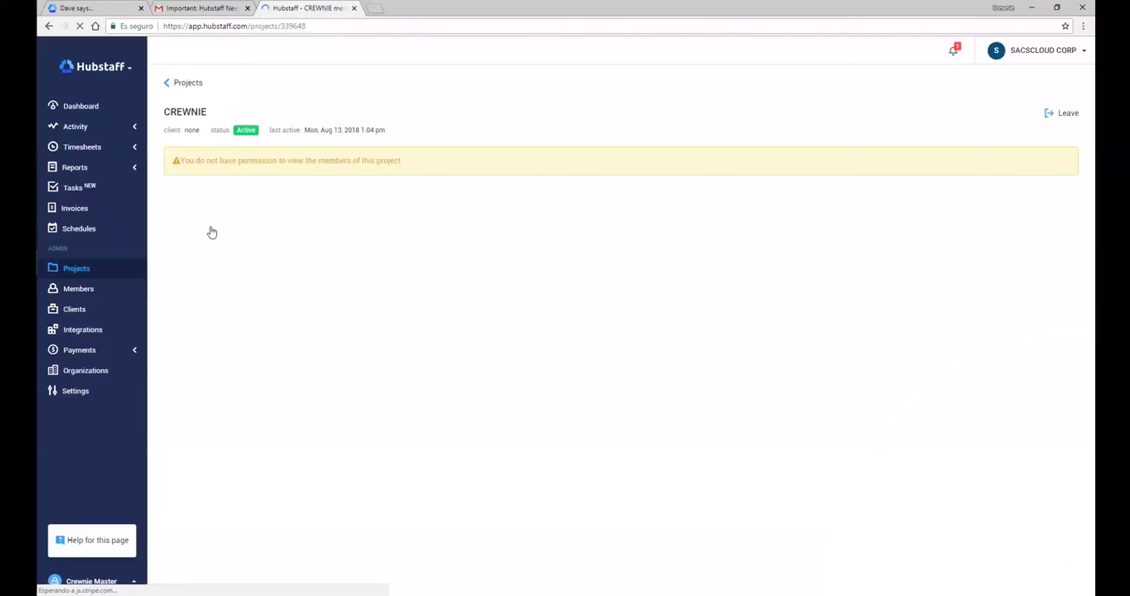
Open the hubstaff.com home page in place of the account-created page.
click(195, 6)
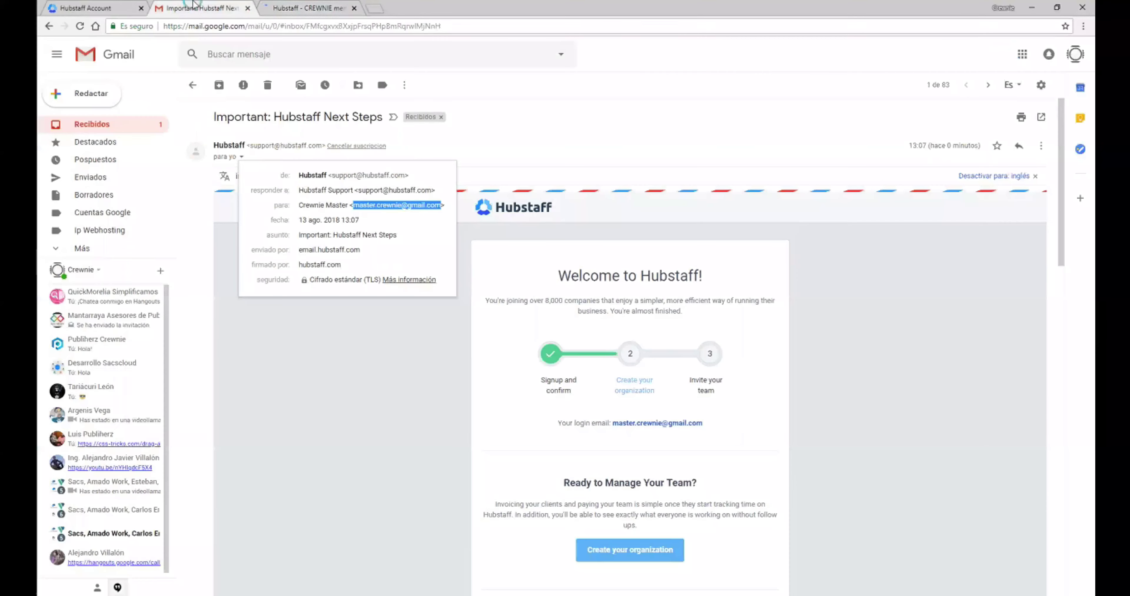
click(288, 5)
key(ctrl+Tab)
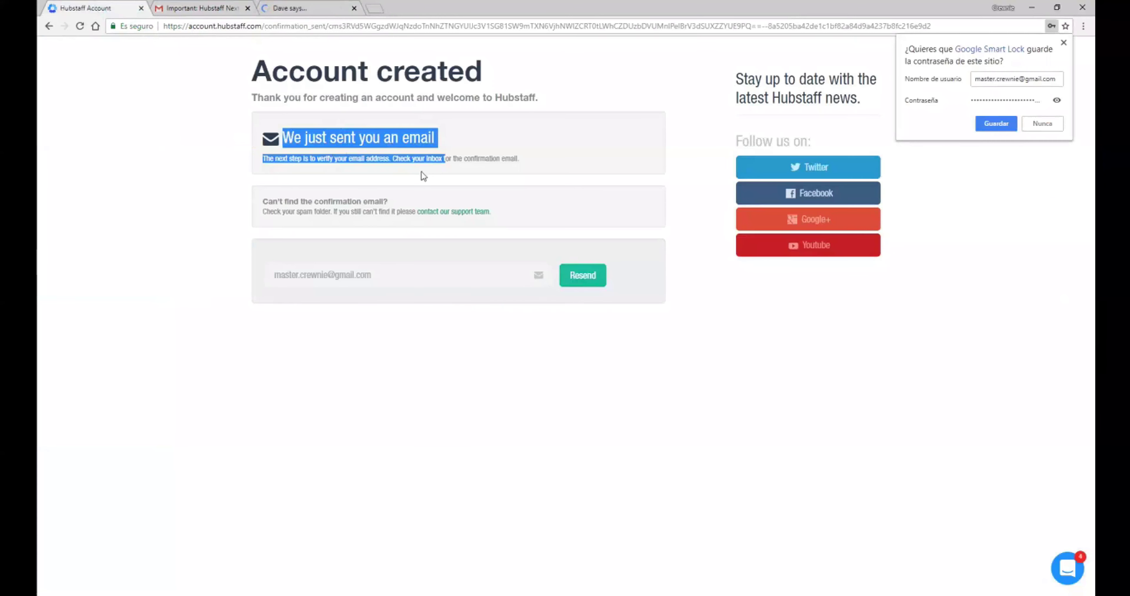
click(292, 27)
text(h)
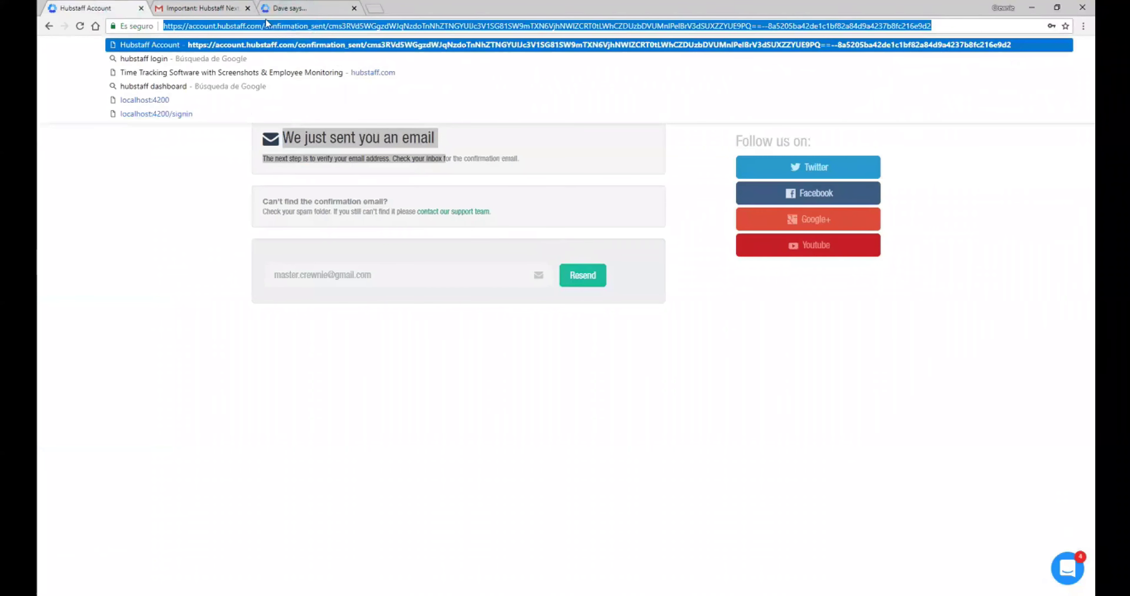
text(u)
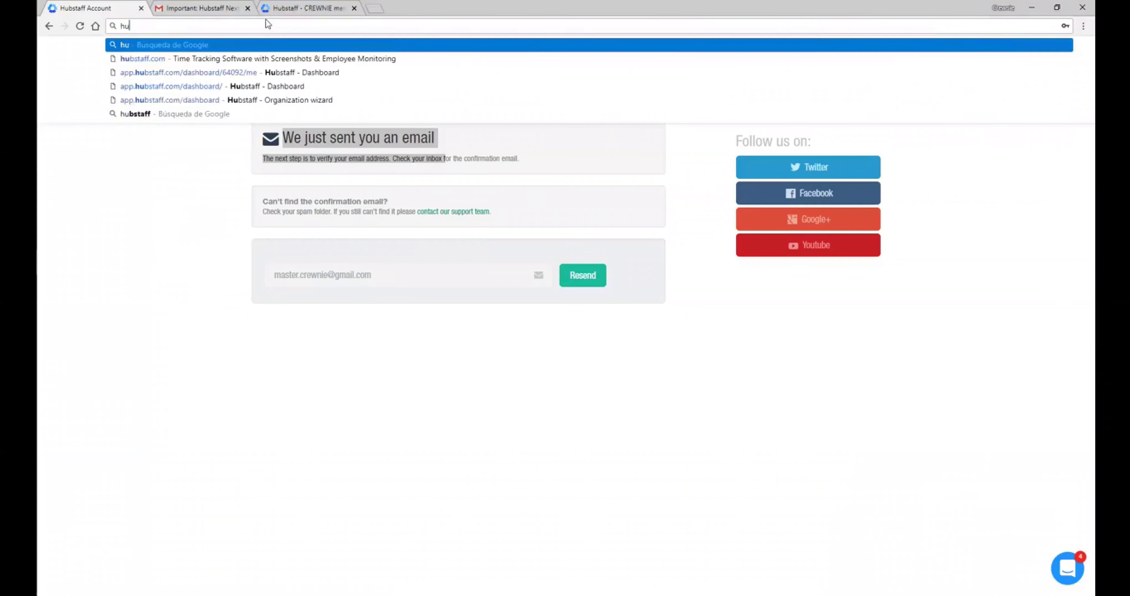
click(246, 59)
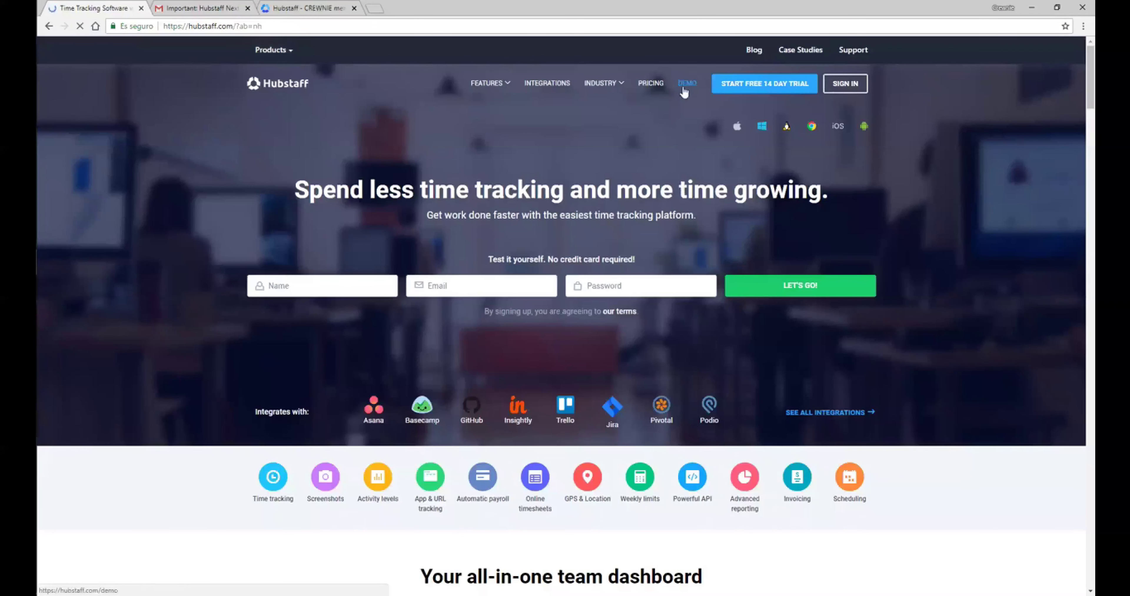
View the free-trial sign-up page, return to the Hubstaff home page, and look through its content.
click(764, 96)
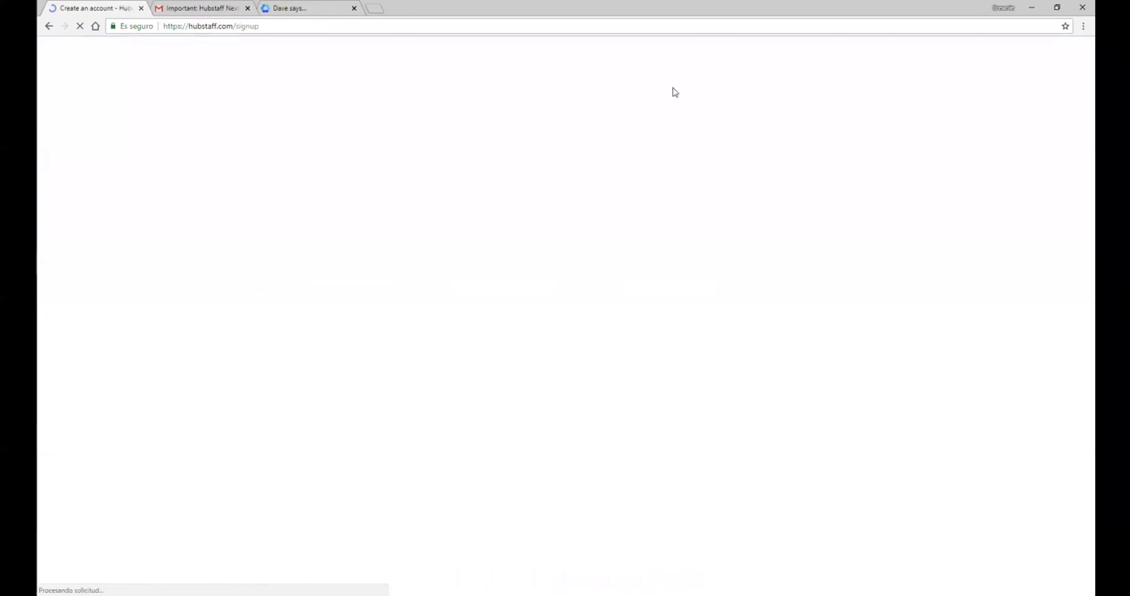
click(49, 26)
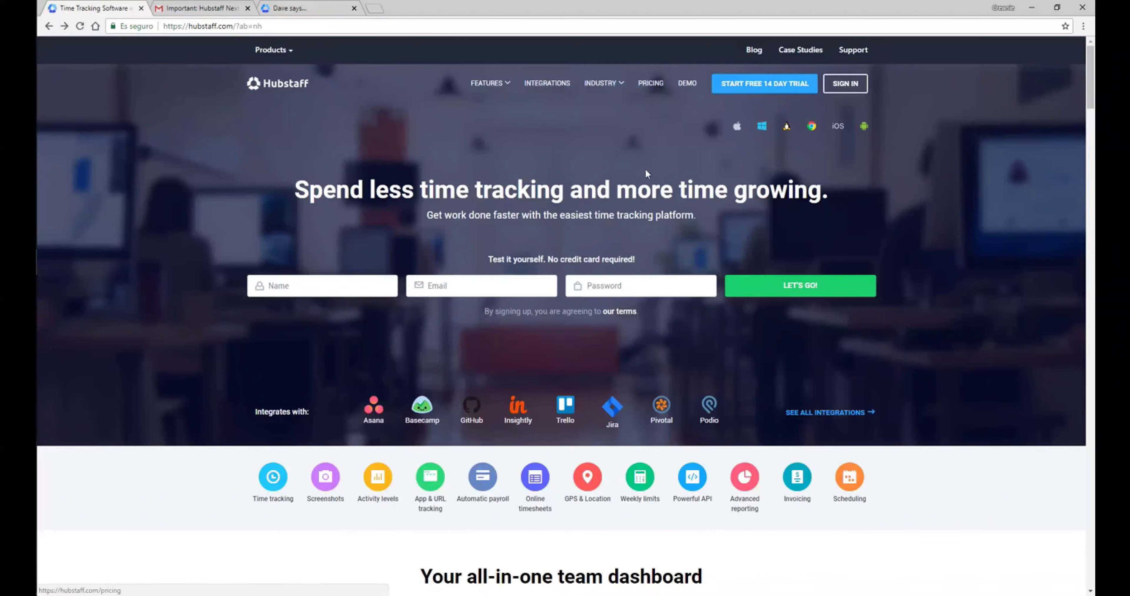
scroll(646, 170, down, 12)
scroll(646, 186, down, 20)
scroll(734, 318, up, 9)
scroll(734, 318, up, 20)
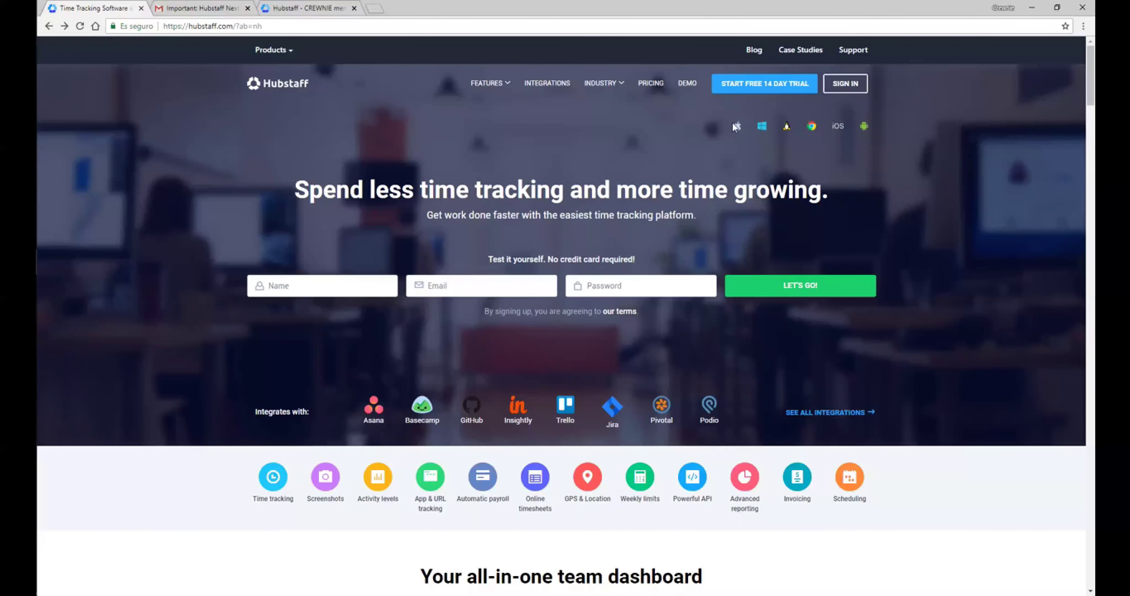
Open the Hubstaff time tracker page for Windows and go on to the app's download page.
mouse_move(36, 123)
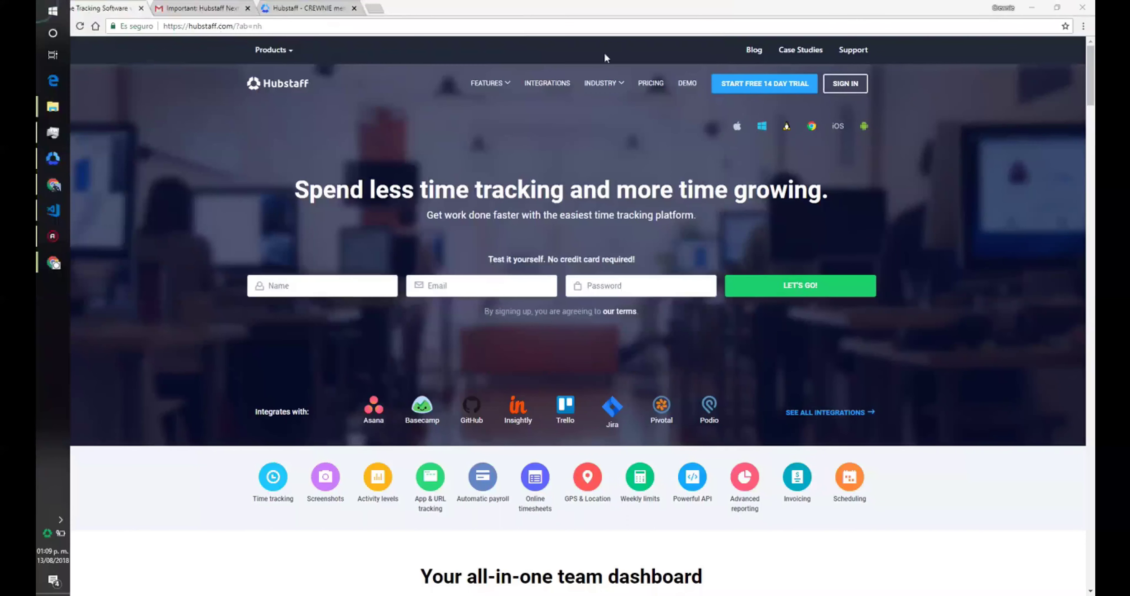
click(763, 127)
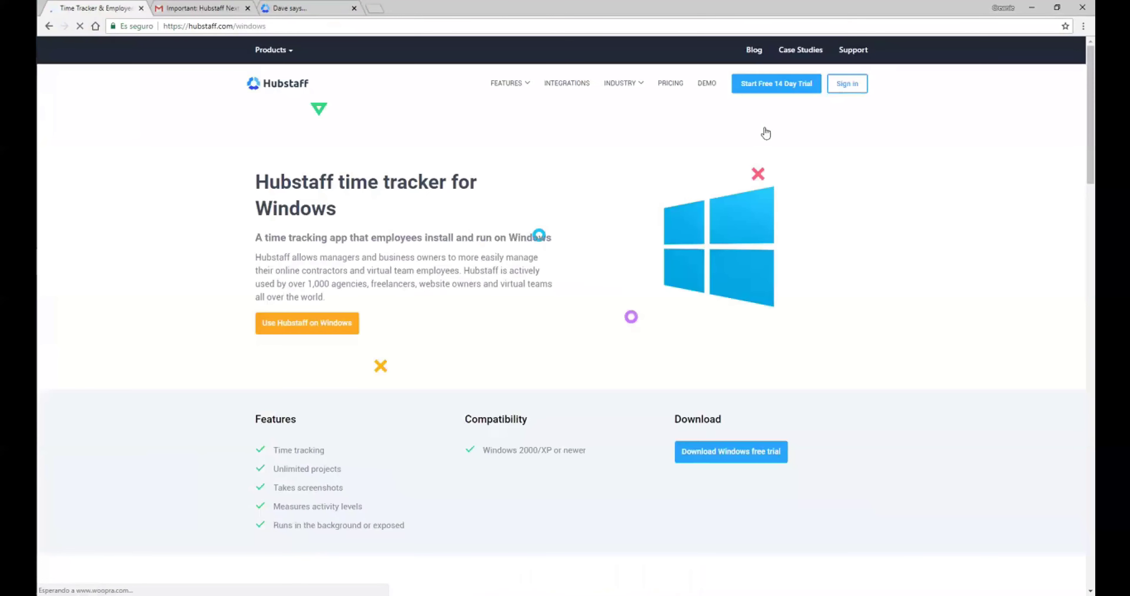
click(758, 452)
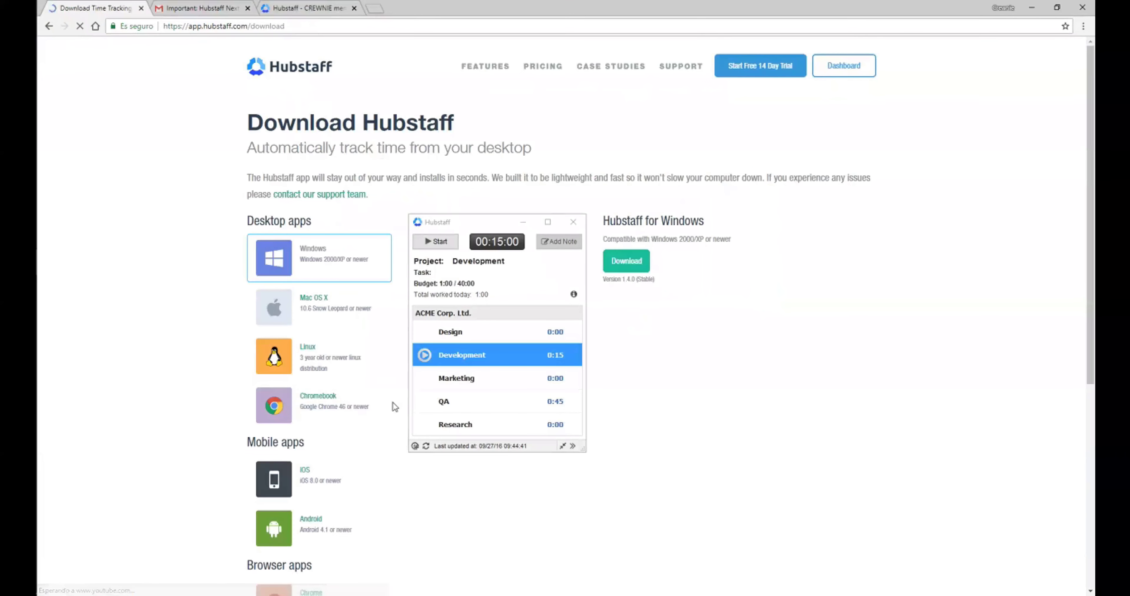
View the Mac OS X, Linux and Chromebook download options for the Hubstaff desktop app.
click(341, 299)
click(325, 357)
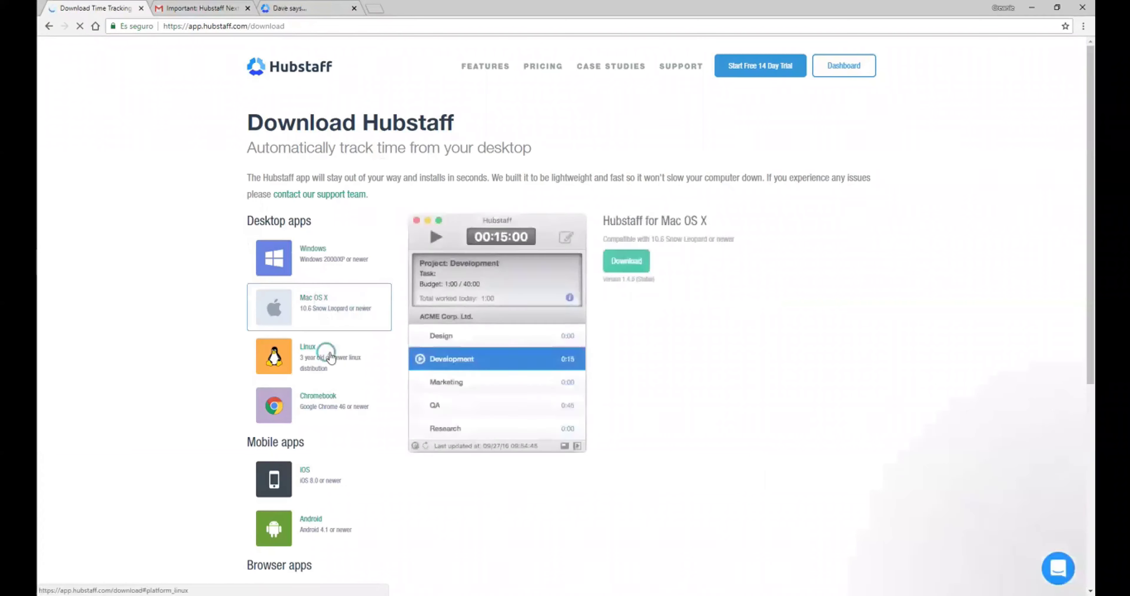
click(341, 384)
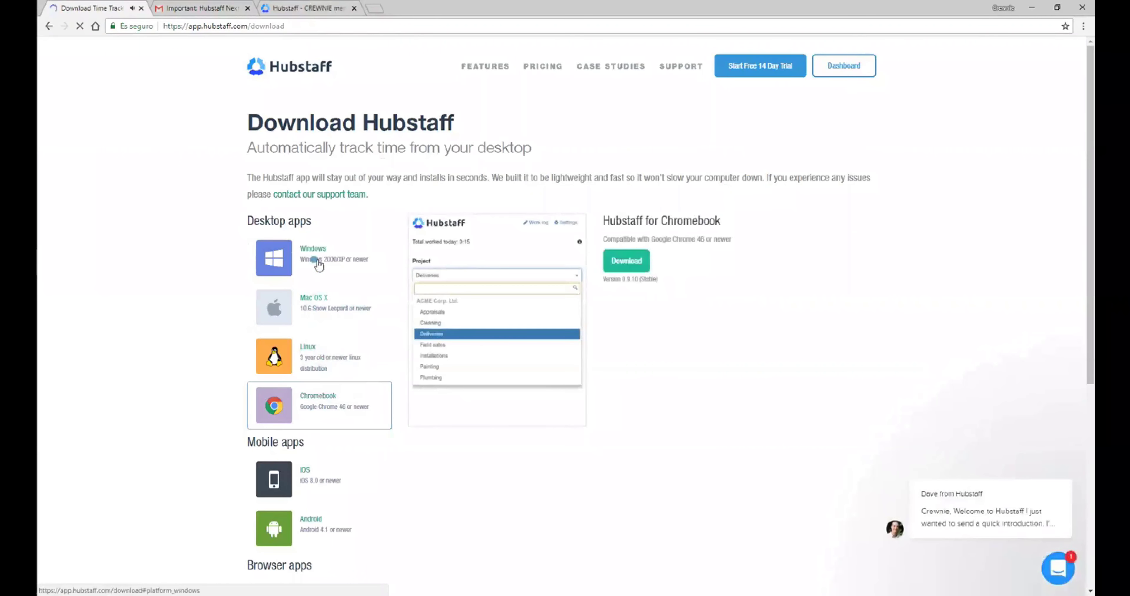